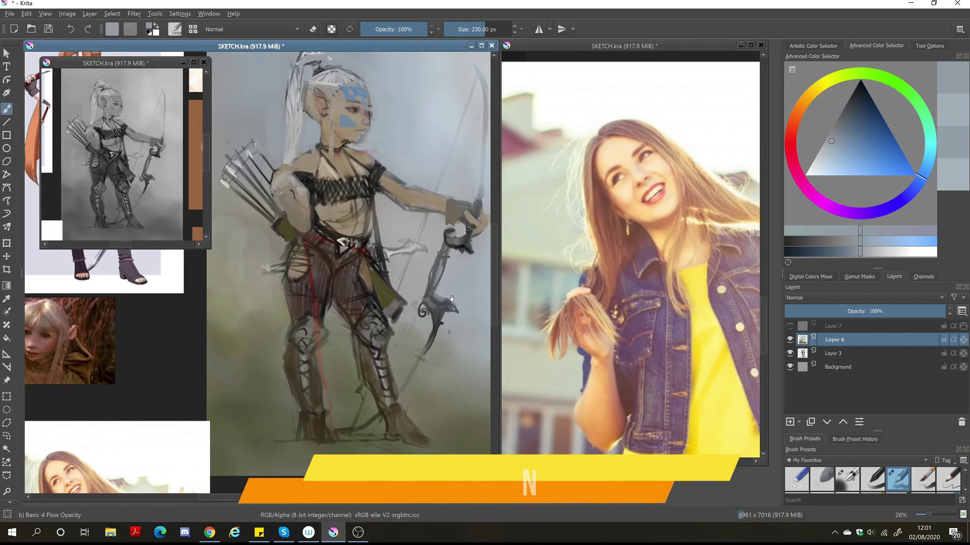
Sample grey, black and tan tones from the elf archer and touch up her hip and midriff with a 154 px brush
drag(429, 314, 361, 323)
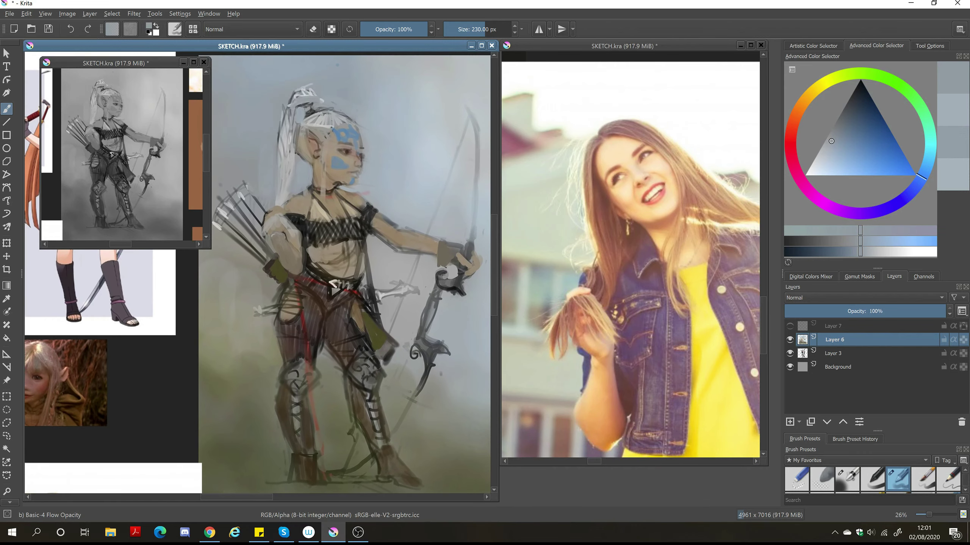
ctrl+click(388, 353)
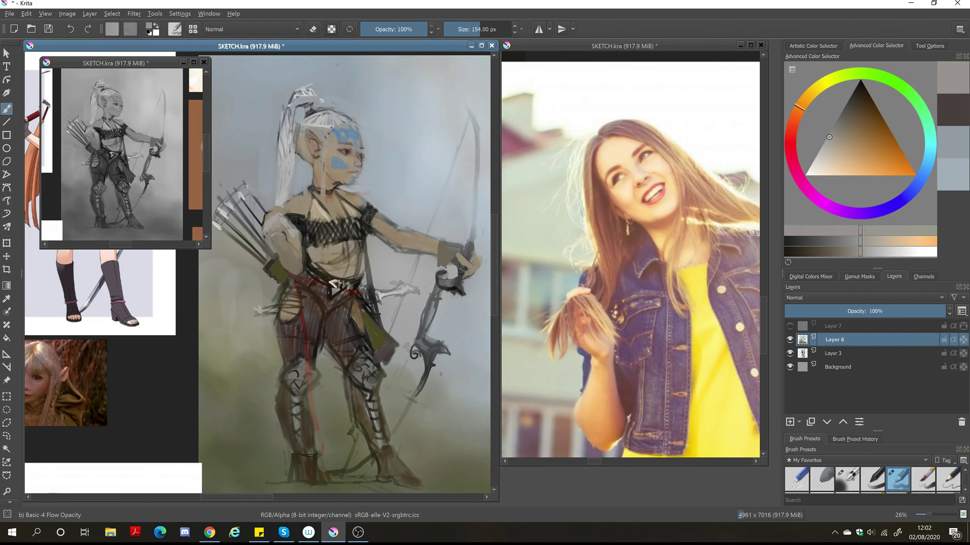
ctrl+click(386, 353)
scroll(425, 218, up, 2)
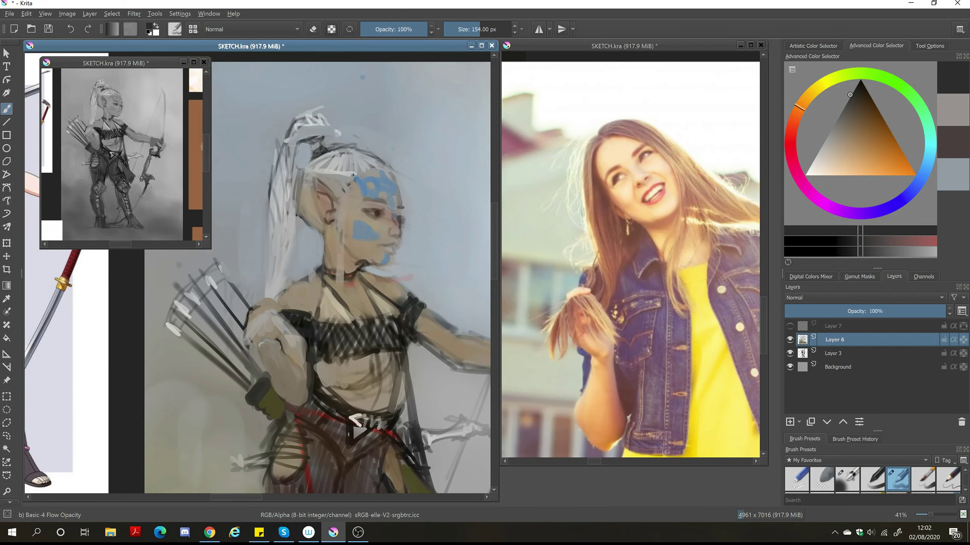
scroll(345, 268, down, 2)
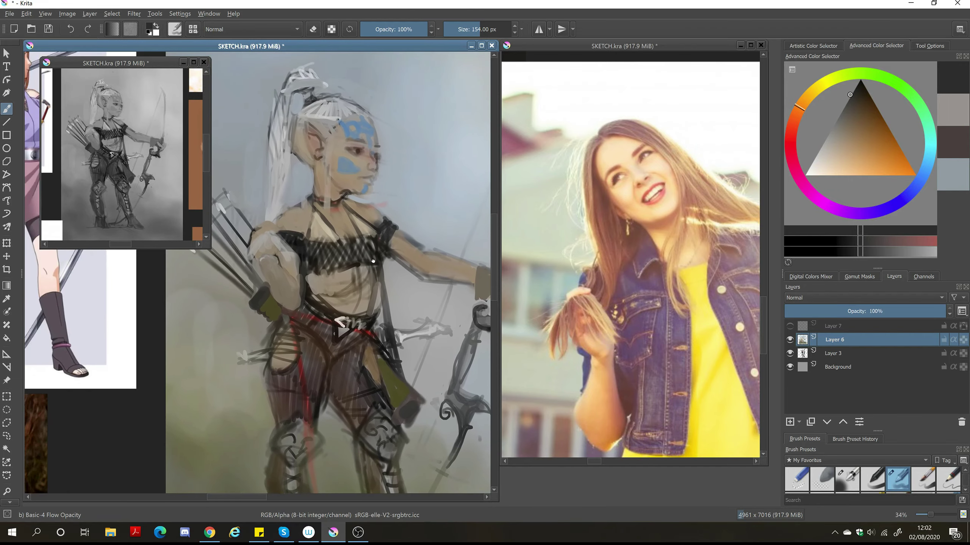
drag(345, 268, 355, 270)
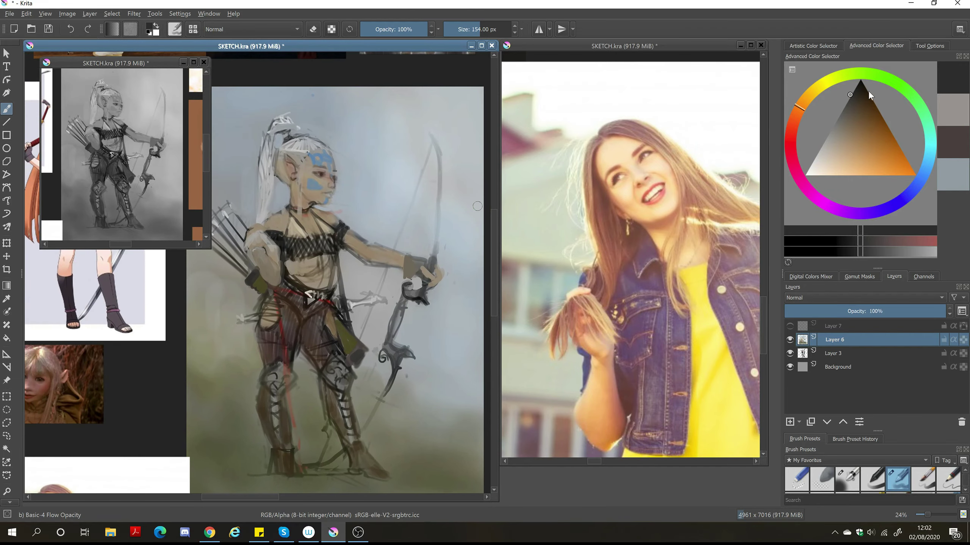
scroll(324, 271, up, 2)
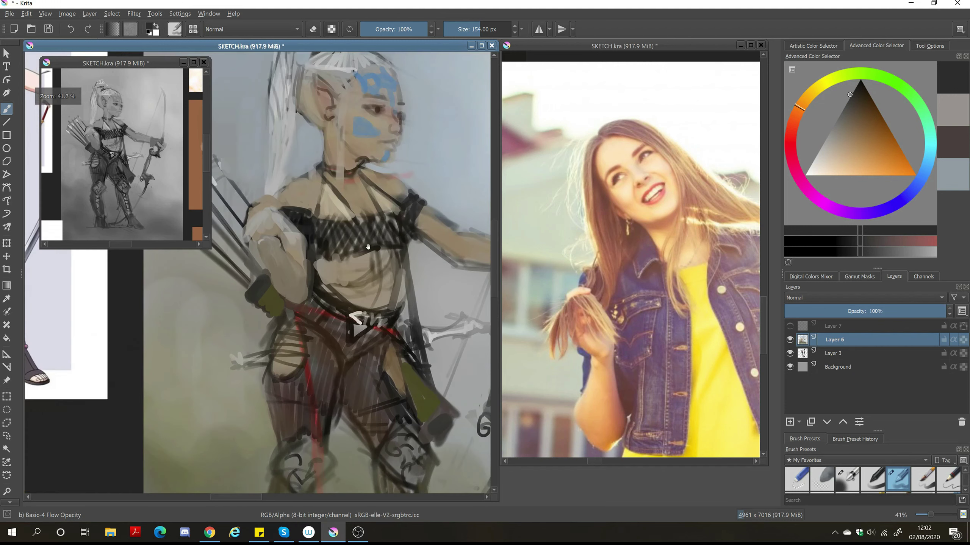
ctrl+click(324, 270)
scroll(259, 267, down, 2)
drag(259, 268, 292, 272)
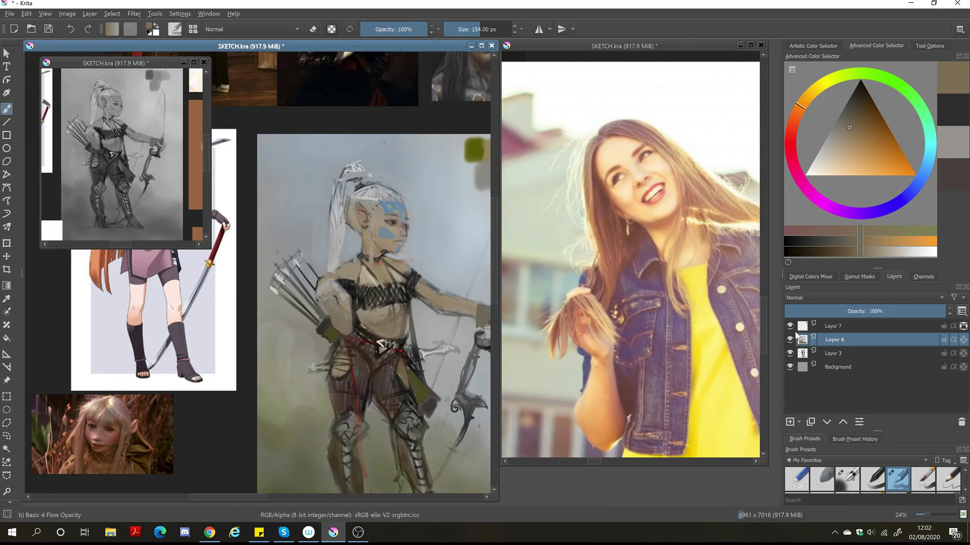
Hide Layer 7, add a new paint layer above it and reset the colours to black and white
click(834, 326)
click(789, 326)
click(789, 422)
key(d)
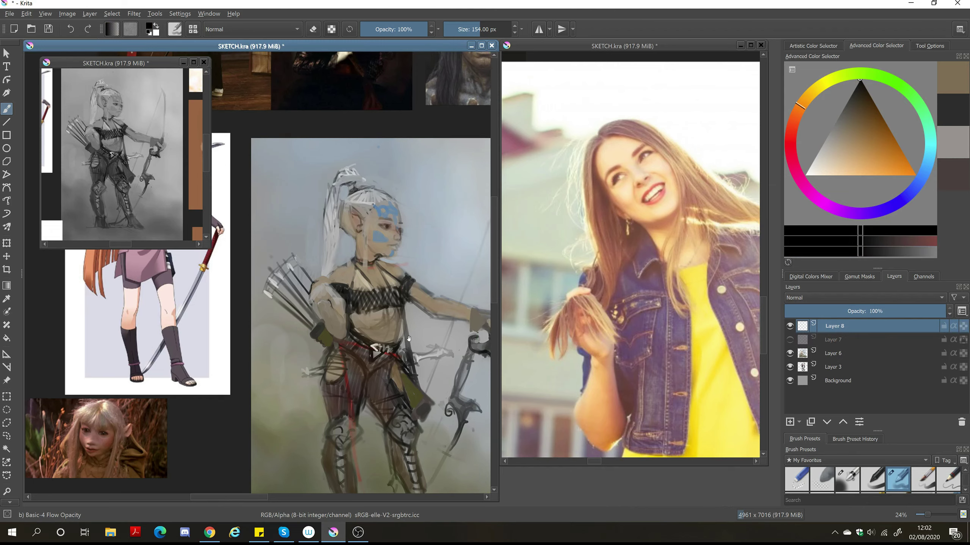
Examine the standing draped woman and the tattooed warrior references alongside the elf painting
click(564, 232)
scroll(563, 233, up, 5)
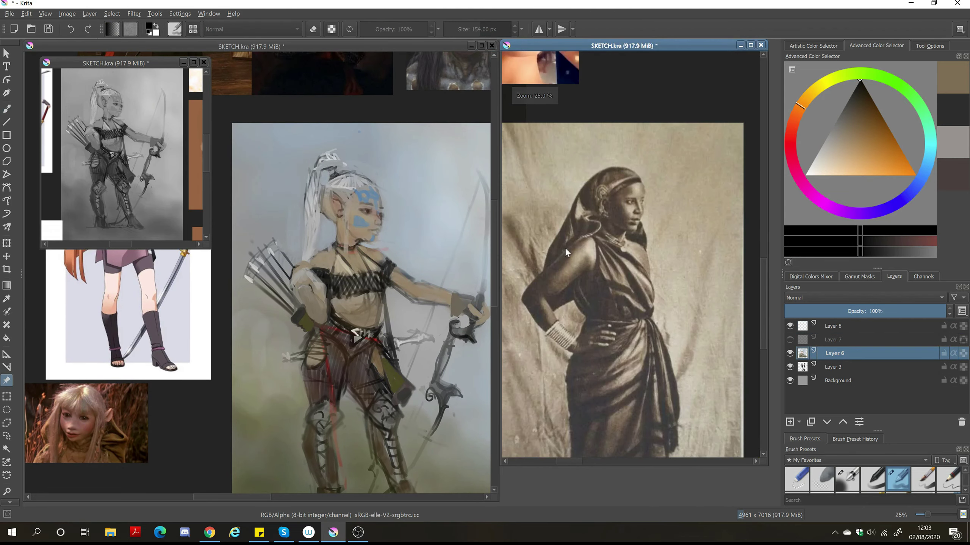
click(419, 187)
scroll(419, 187, down, 3)
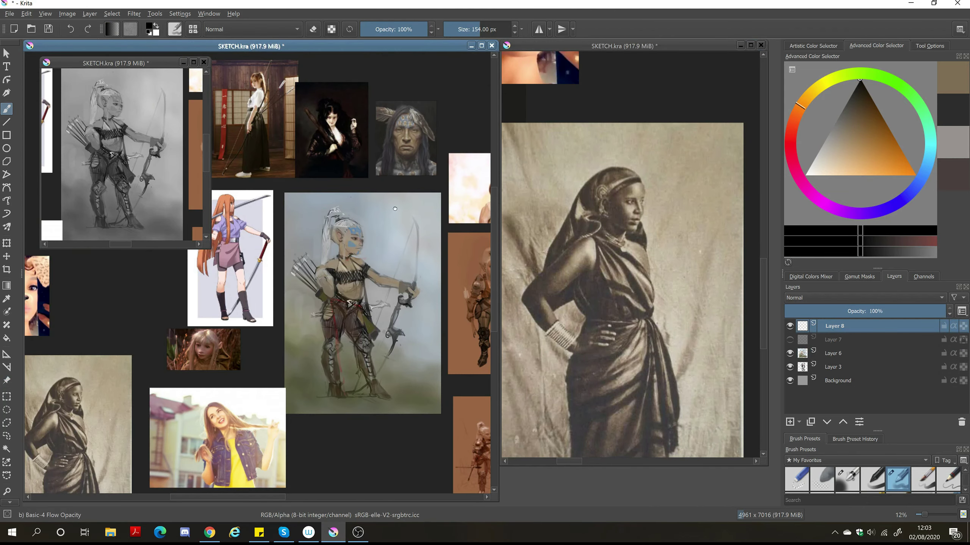
scroll(378, 195, up, 4)
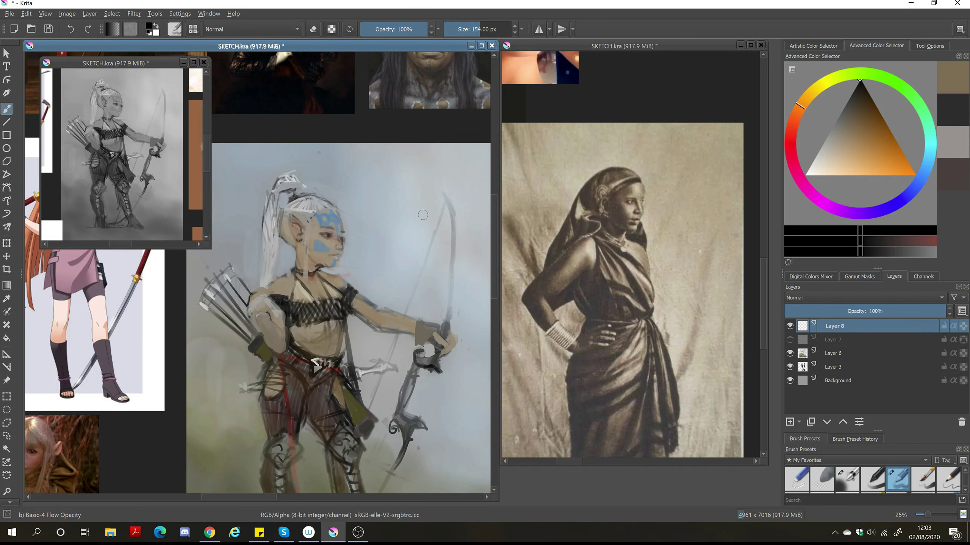
click(557, 172)
scroll(557, 172, down, 3)
scroll(557, 154, up, 5)
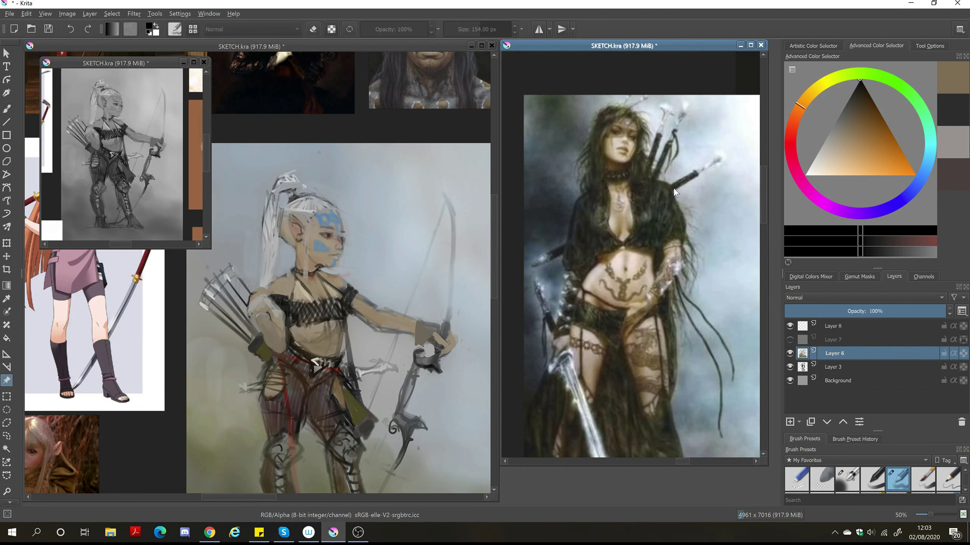
Draw a small black sun with an arrow leading to a stick figure in the sky above the bow, using a 47 px brush
drag(259, 224, 257, 153)
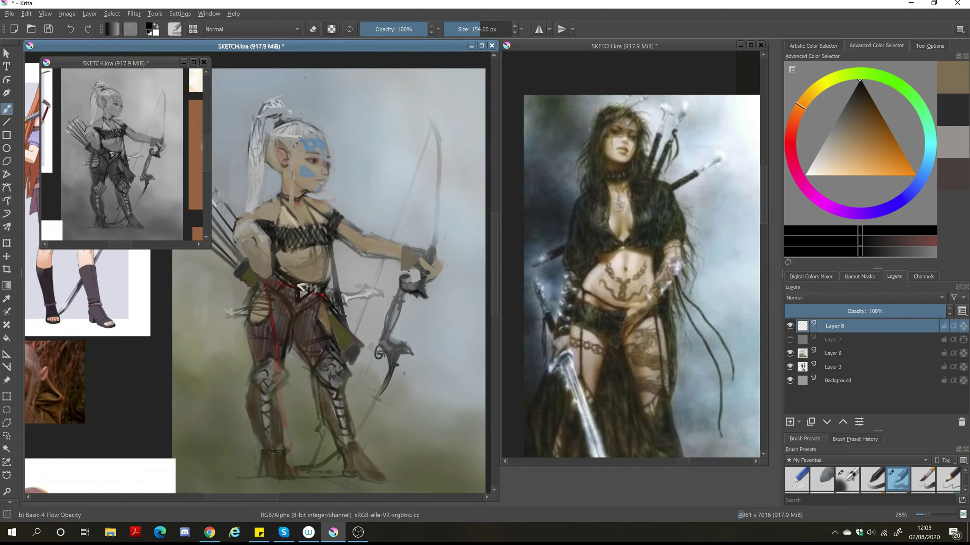
drag(304, 295, 316, 289)
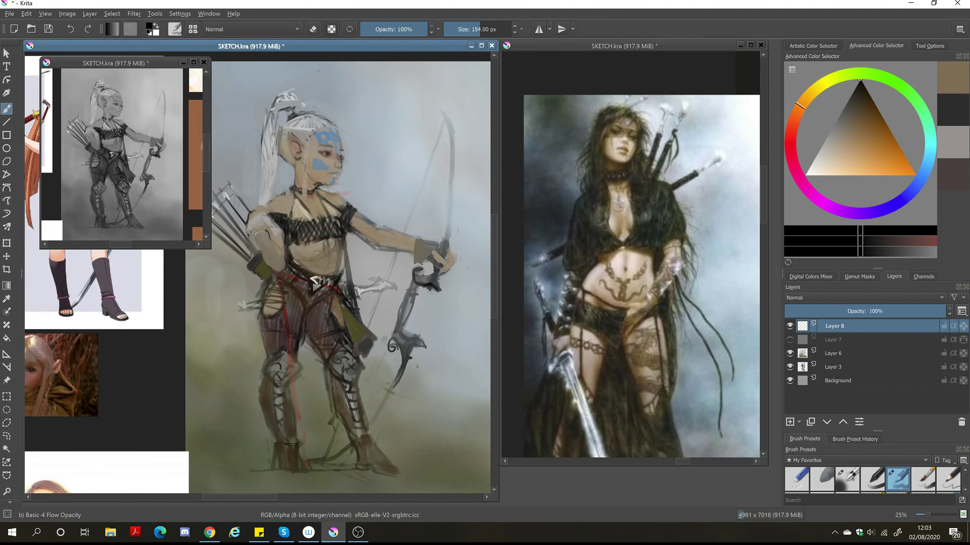
drag(404, 98, 419, 104)
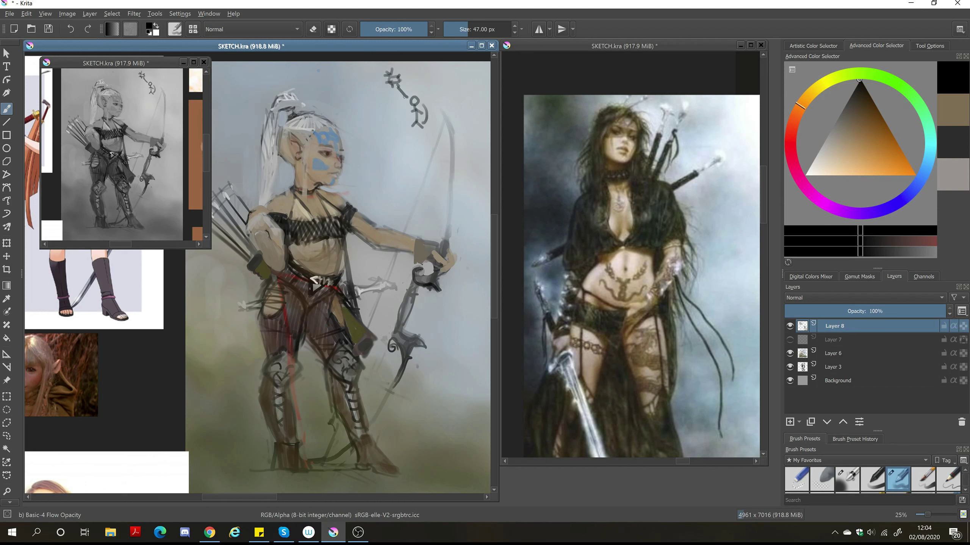
mouse_move(405, 97)
mouse_down()
mouse_move(397, 77)
mouse_move(396, 87)
mouse_up()
scroll(454, 105, up, 3)
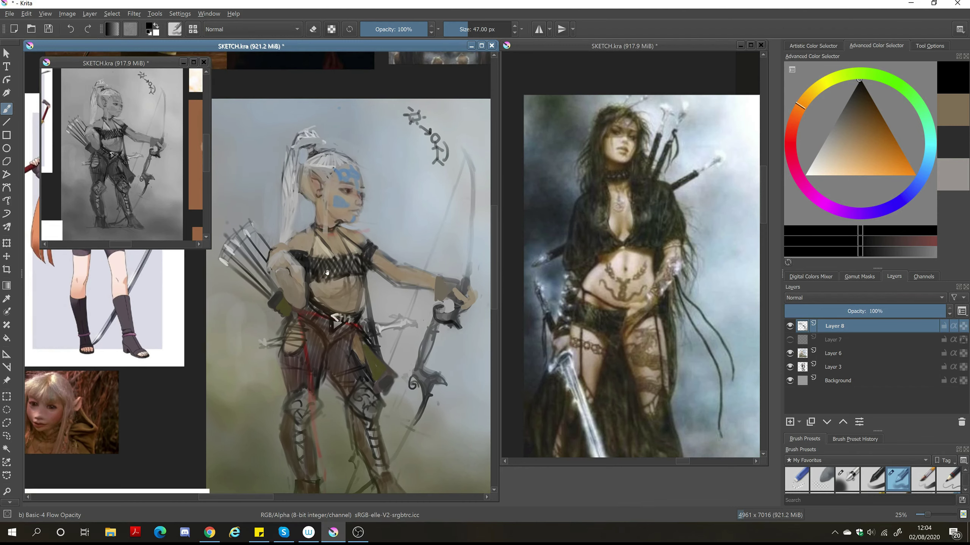
Hide the layer holding the sun diagram and make Layer 6 the active layer
click(789, 325)
click(802, 367)
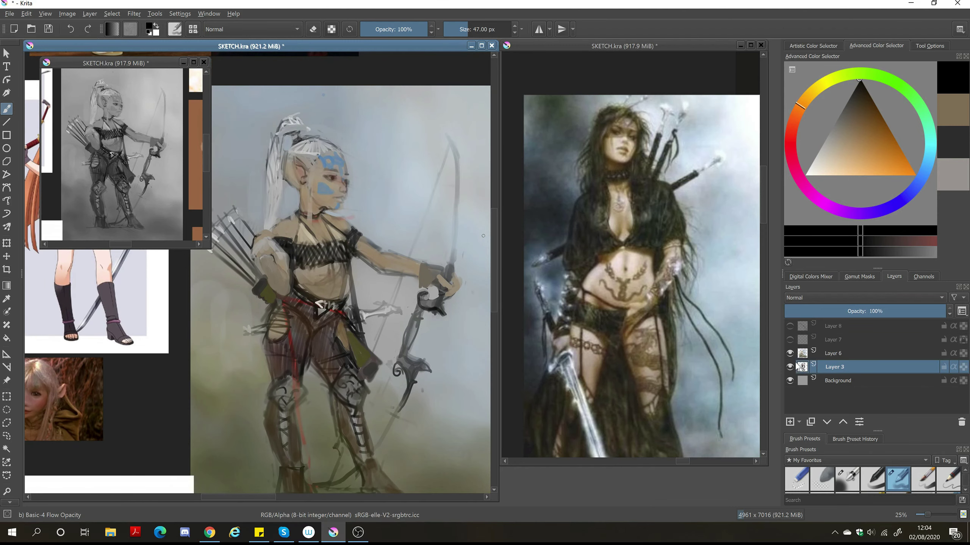
click(804, 353)
scroll(101, 356, up, 1)
Sample tan skin tones, paint over the elf's midriff and chest with a large brush, and save the document
key(p)
click(101, 357)
key(b)
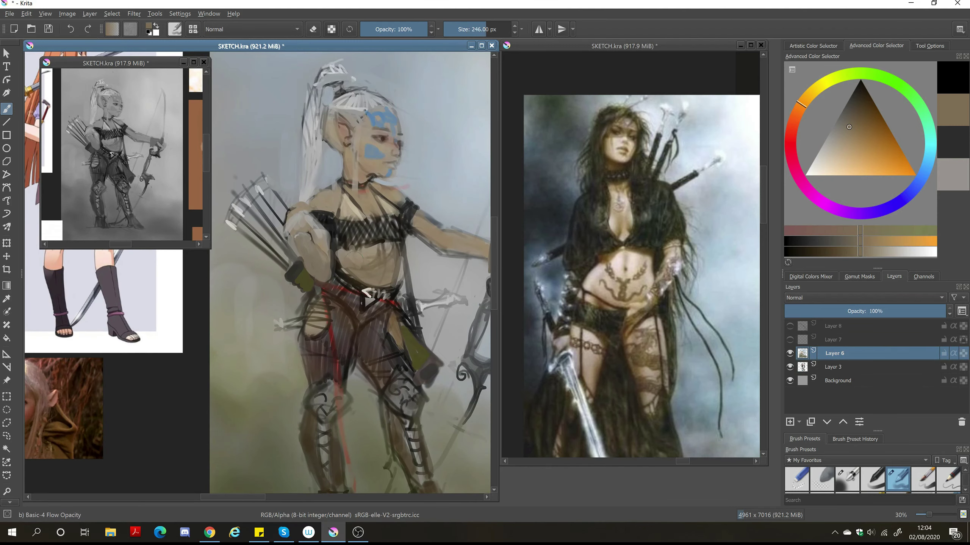
ctrl+click(359, 255)
mouse_move(388, 231)
mouse_down()
mouse_move(342, 243)
mouse_move(365, 258)
mouse_up()
drag(389, 210, 337, 195)
key(ctrl+s)
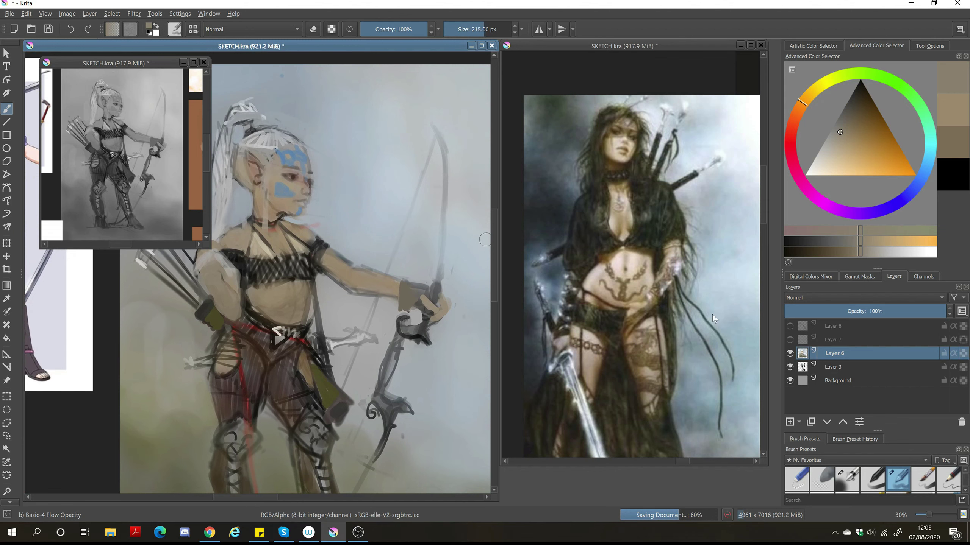
Show the sun diagram layer again, widen the main painting view and minimize the second reference view
click(789, 325)
drag(503, 216, 588, 195)
click(740, 45)
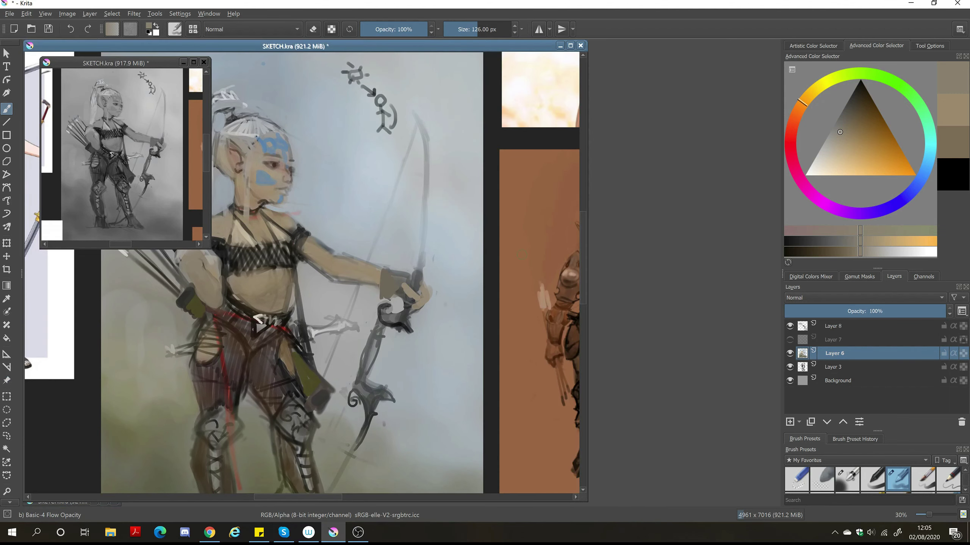
Examine the portrait, warrior, brown elf and sword-girl references around the painting and compare their lighting with the sun diagram
drag(262, 328, 214, 306)
scroll(214, 305, down, 3)
drag(321, 259, 437, 230)
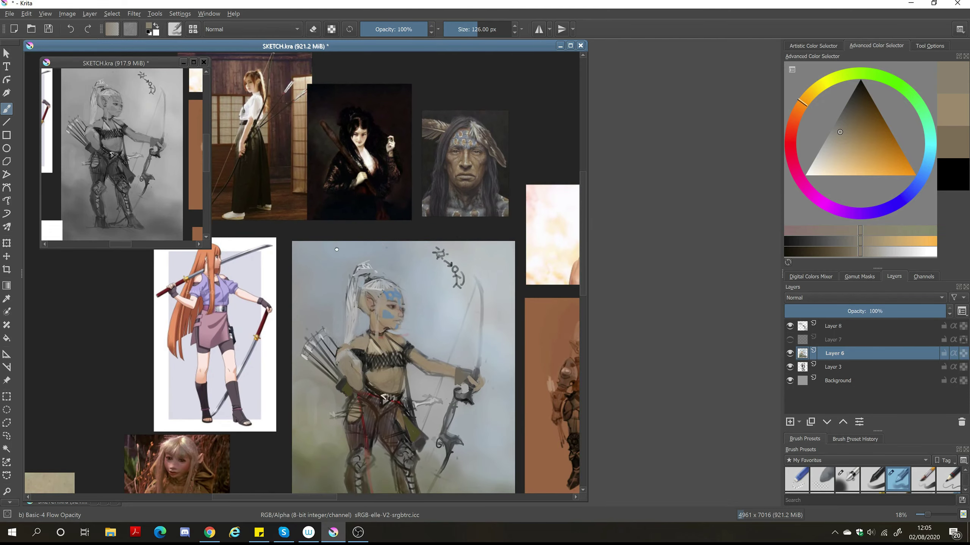
scroll(336, 250, down, 3)
scroll(337, 249, up, 3)
mouse_move(337, 250)
mouse_down()
mouse_move(232, 273)
mouse_move(300, 235)
mouse_move(294, 257)
mouse_move(171, 353)
mouse_up()
scroll(301, 234, up, 2)
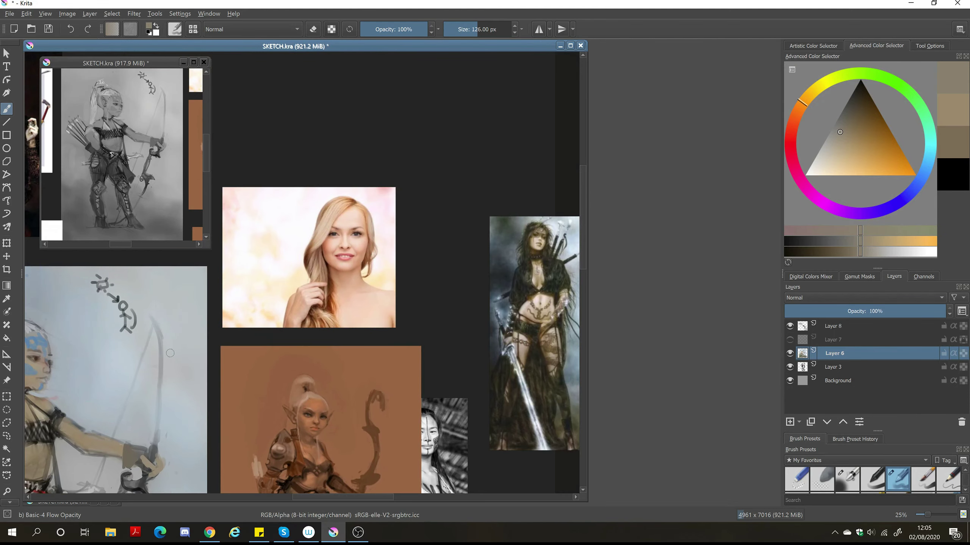
mouse_move(298, 322)
mouse_down()
mouse_move(486, 292)
mouse_move(465, 218)
mouse_move(470, 183)
mouse_up()
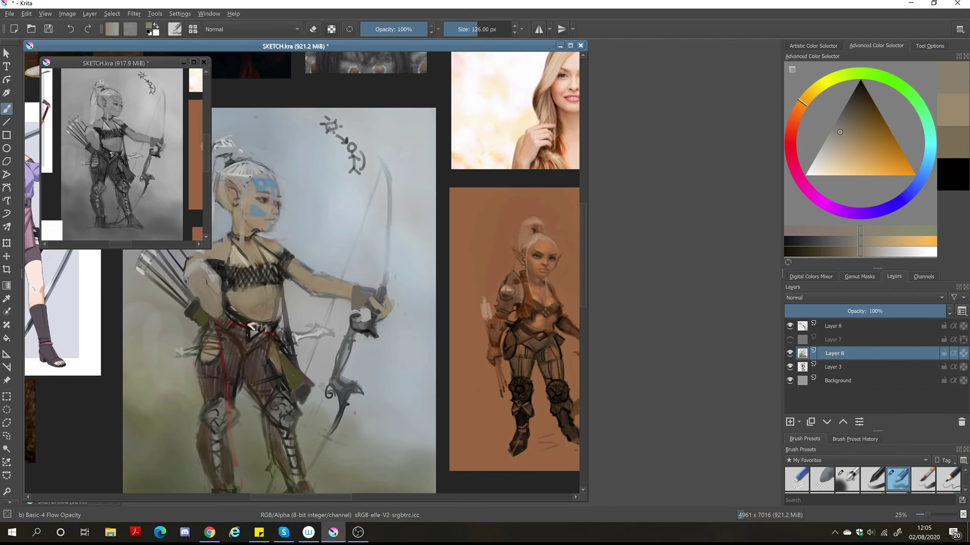
drag(396, 218, 528, 338)
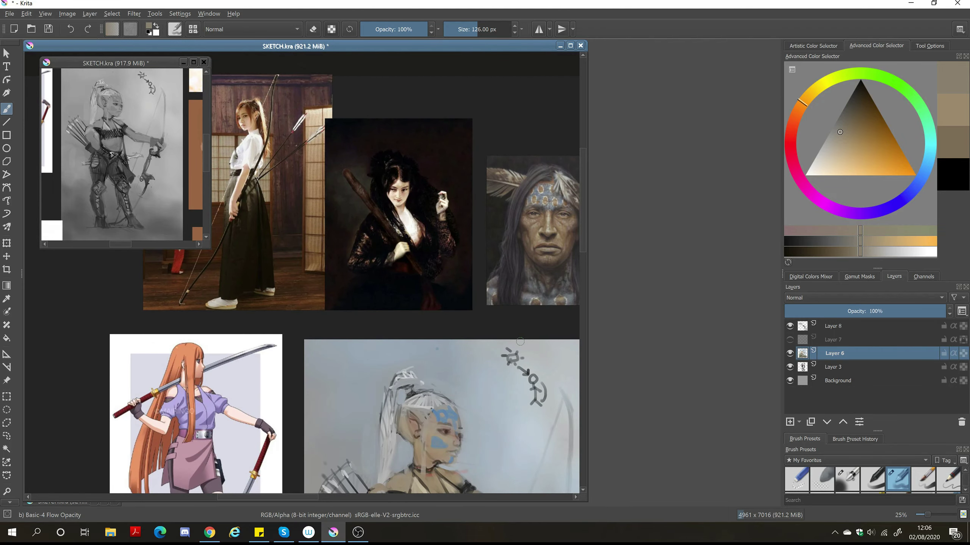
mouse_move(503, 382)
mouse_down()
mouse_move(531, 238)
mouse_move(535, 257)
mouse_up()
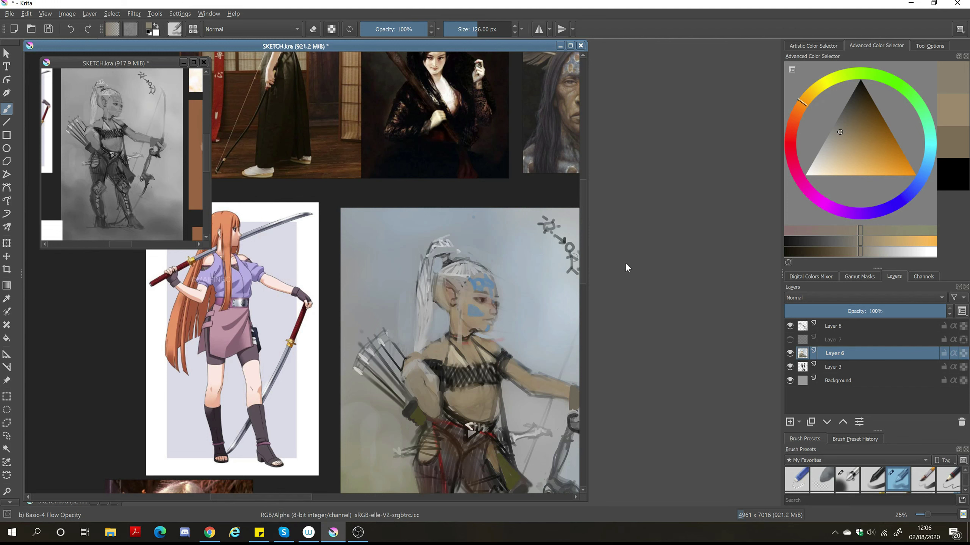
Sample a skin tone from the elf, then open a new view of SKETCH.kra and fit it beside the main view
key(p)
click(488, 299)
click(209, 13)
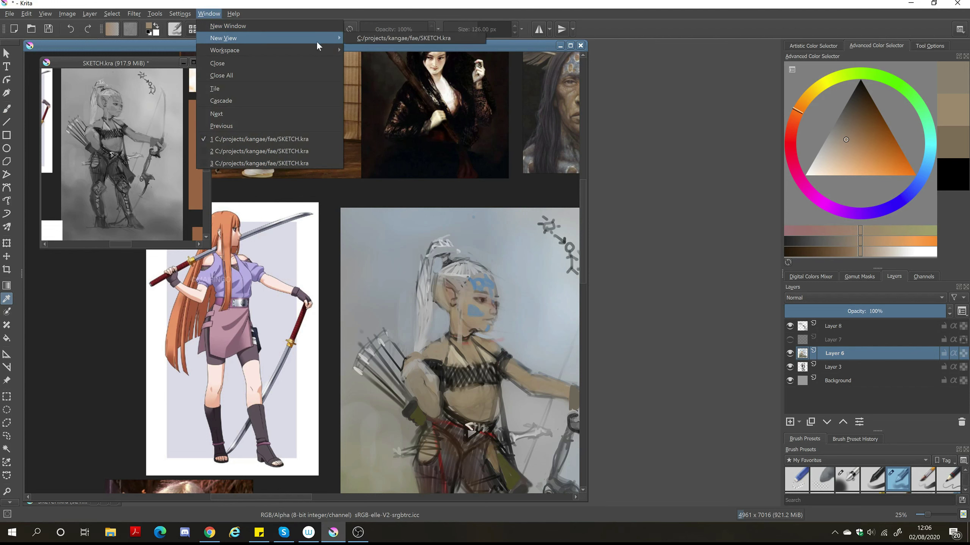
click(420, 38)
drag(719, 148, 775, 445)
scroll(716, 220, up, 5)
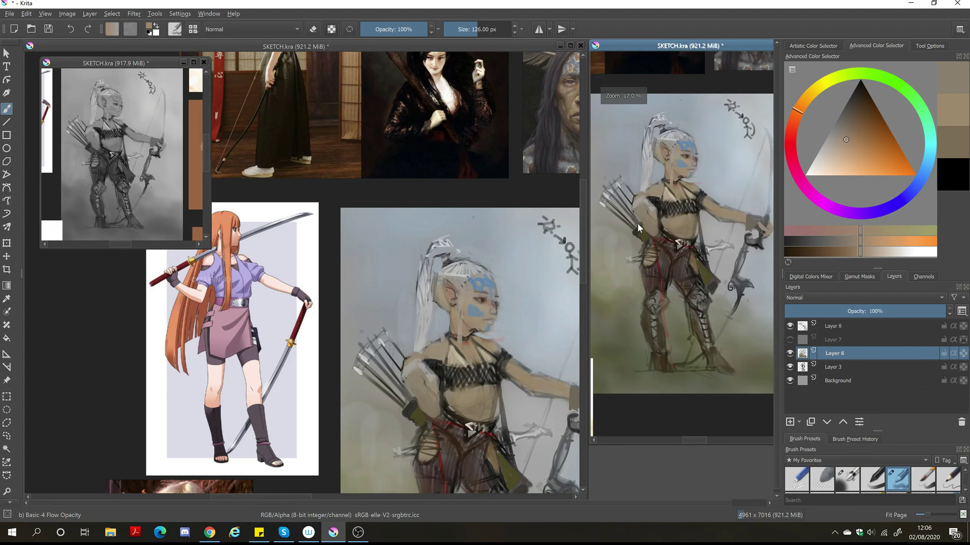
Rearrange the black-and-white portrait and tattooed warrior reference images beside the brown elf image, then return to the brush
drag(506, 261, 160, 255)
click(8, 381)
drag(495, 324, 511, 314)
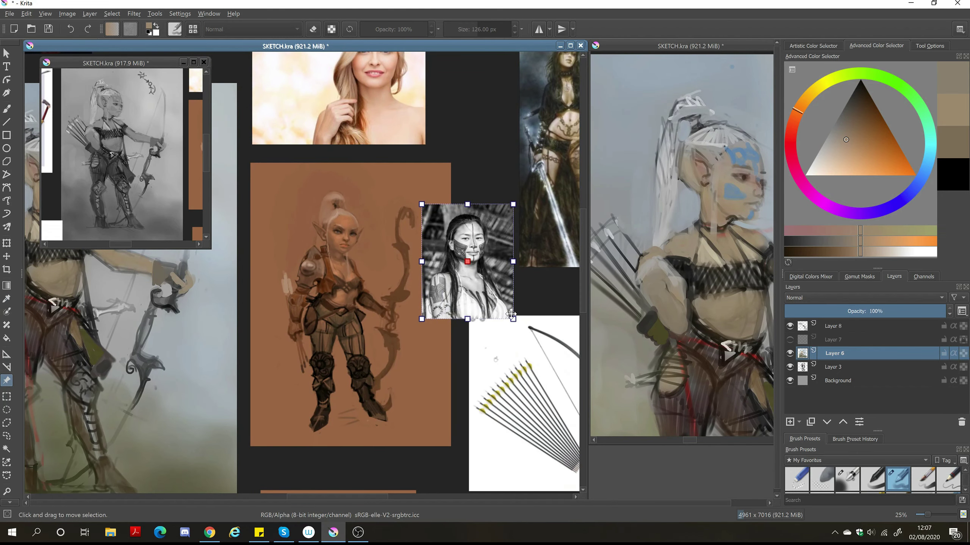
scroll(432, 119, up, 1)
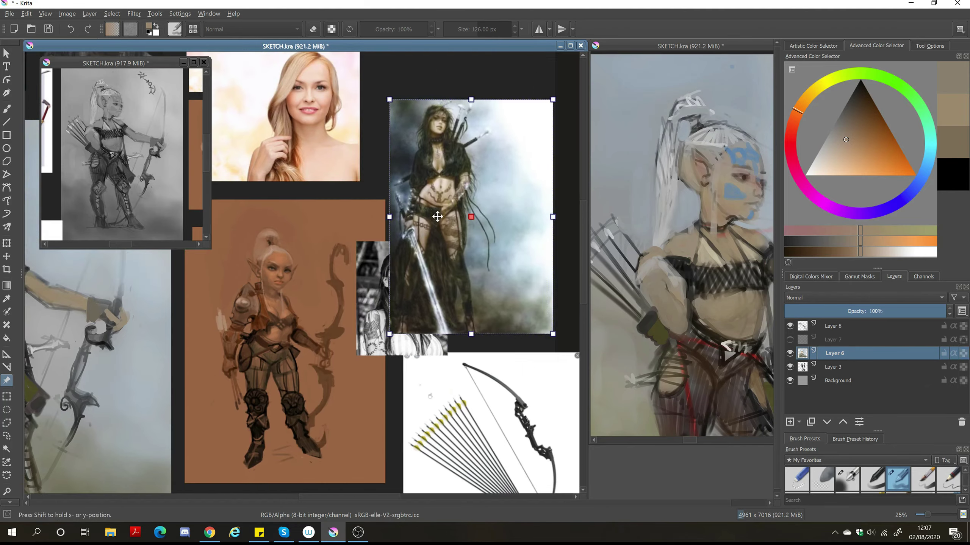
drag(432, 119, 632, 191)
scroll(344, 267, up, 2)
key(b)
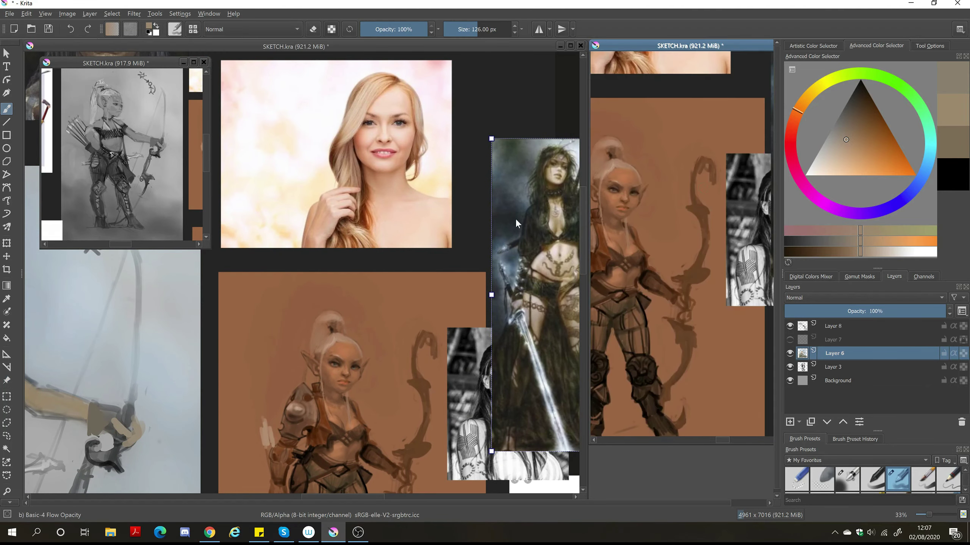
Pick a pale cream colour and paint highlights on the elf's cheek, forehead and chin, reducing the brush from 188 px to 47 px
scroll(102, 418, up, 2)
mouse_move(103, 418)
mouse_down()
mouse_move(344, 382)
mouse_move(450, 250)
mouse_up()
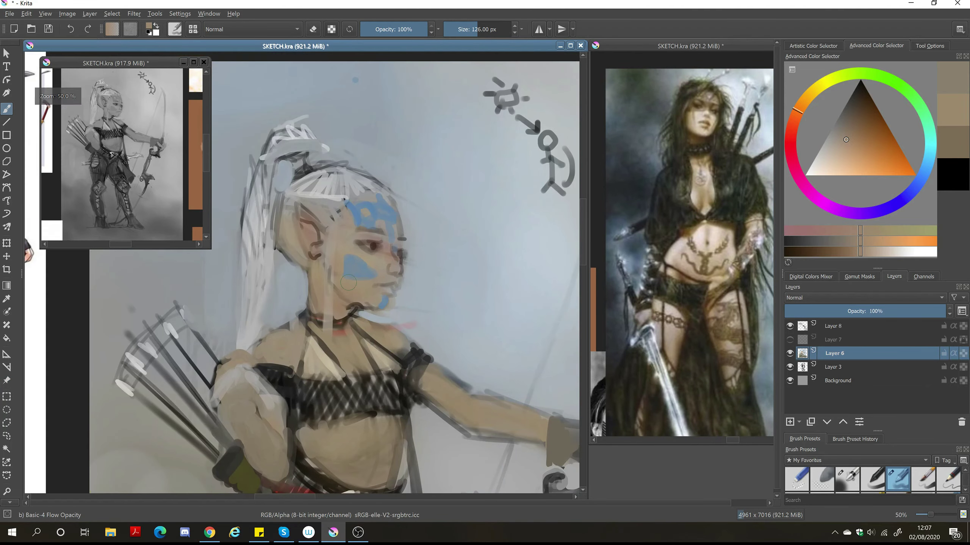
key(p)
click(450, 250)
click(803, 101)
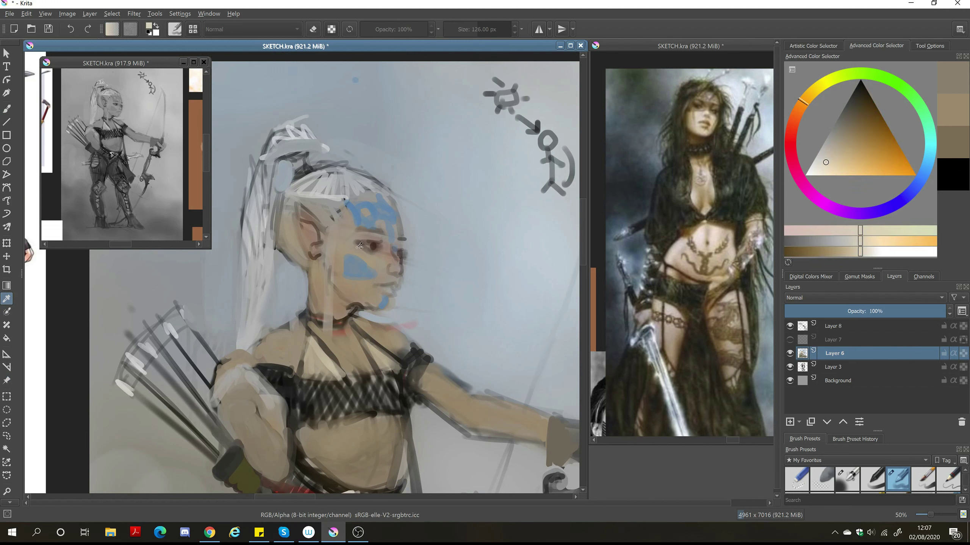
key(b)
key(bracketright)
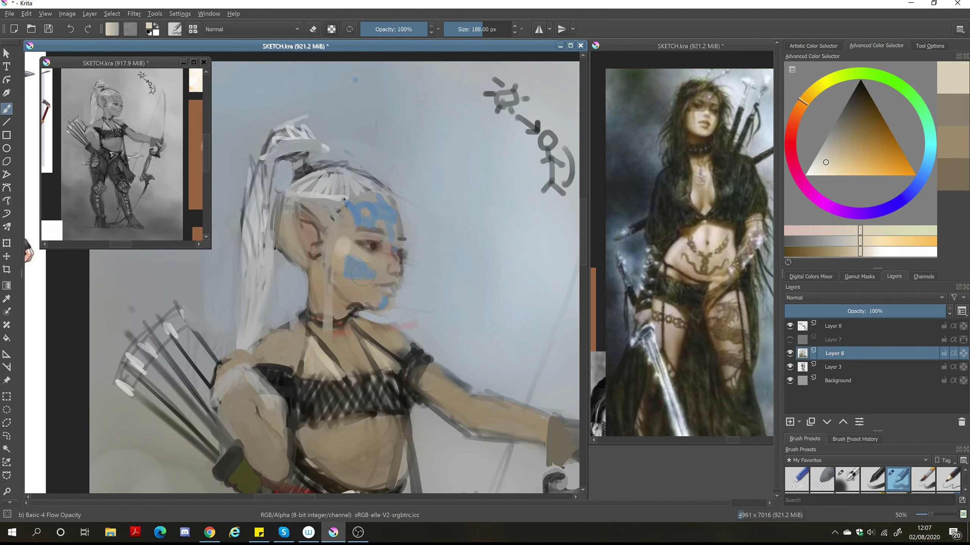
drag(343, 270, 373, 264)
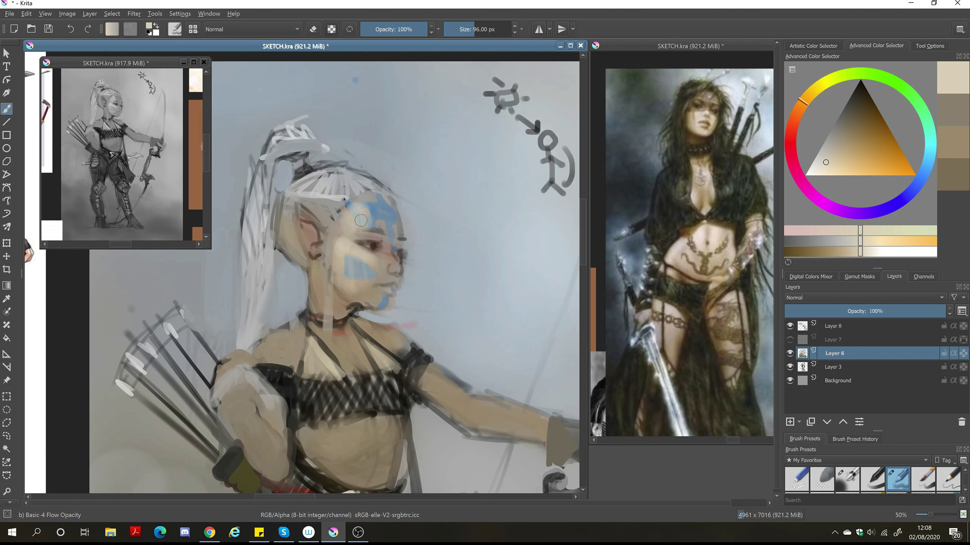
key(bracketleft)
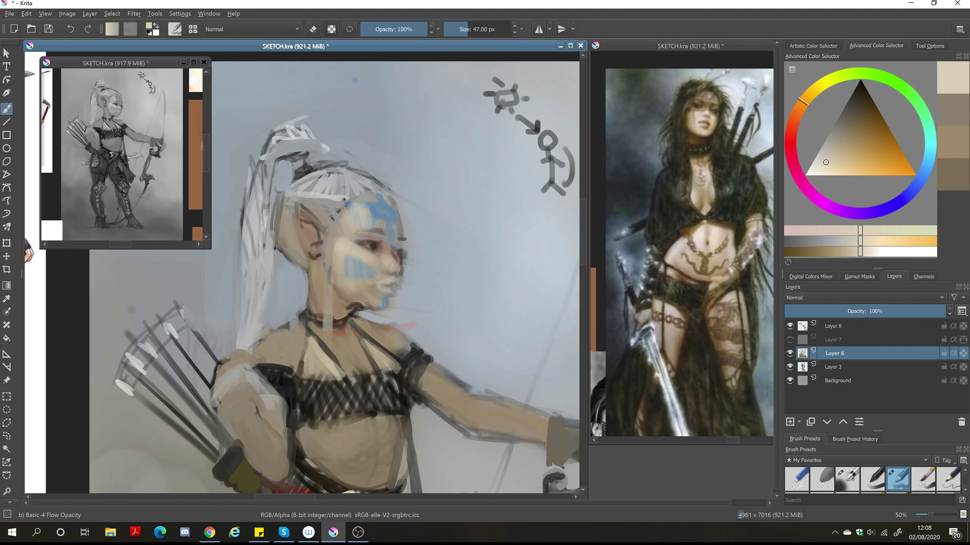
Save the document and sample the background blue and muted skin tones around the elf's ear and temple
drag(391, 204, 453, 209)
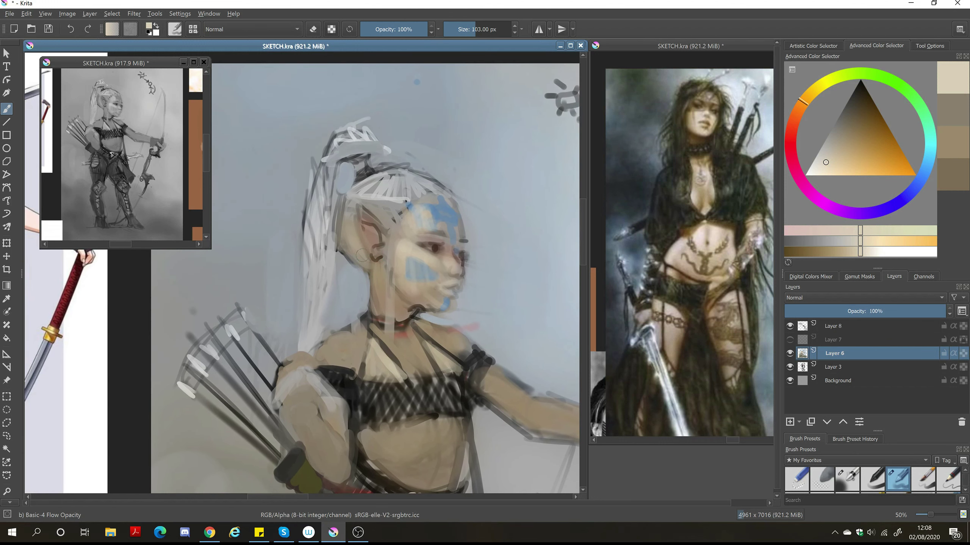
ctrl+click(410, 136)
key(ctrl+s)
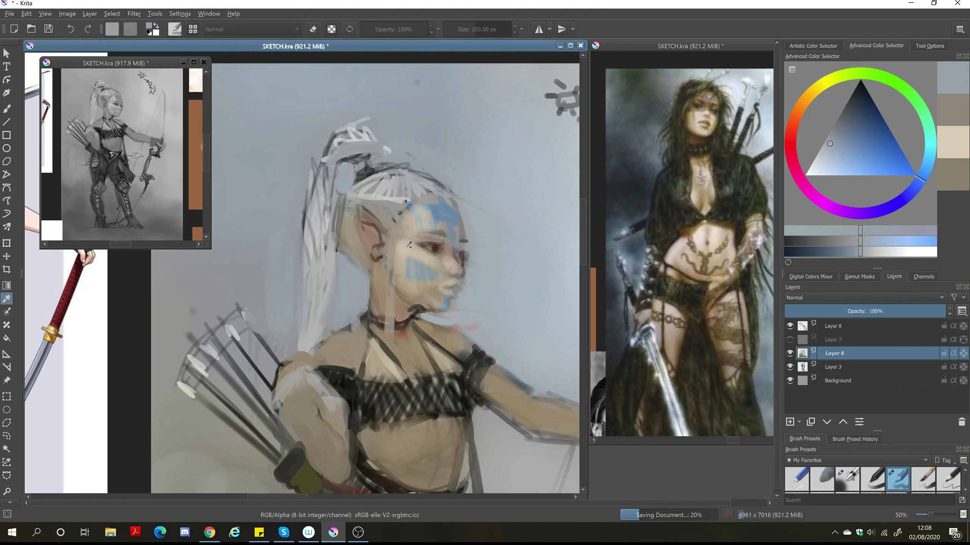
ctrl+click(365, 244)
ctrl+click(383, 217)
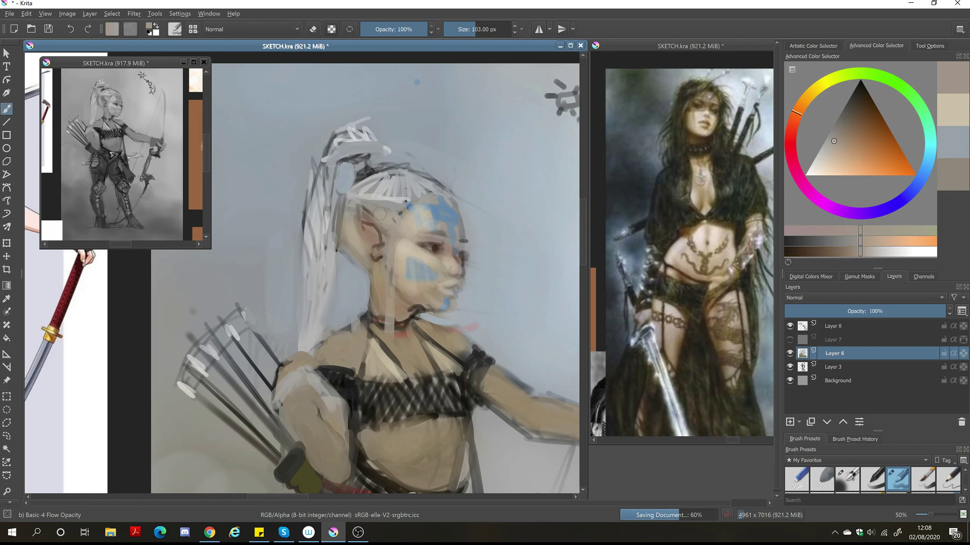
drag(383, 217, 364, 199)
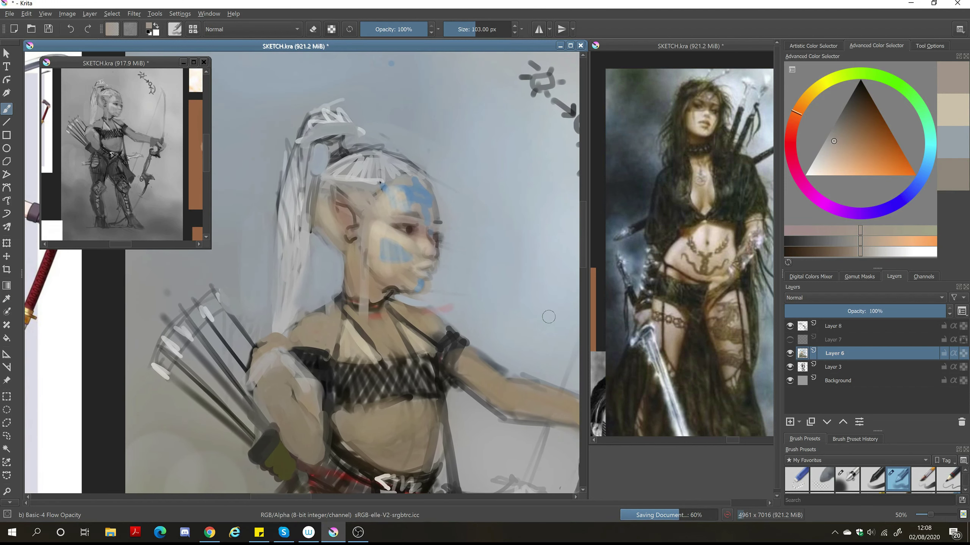
Make Layer 8 with the light diagram active, reset the colours to black and white, and reduce the brush to 32 px
scroll(548, 317, down, 5)
scroll(511, 339, up, 4)
click(801, 325)
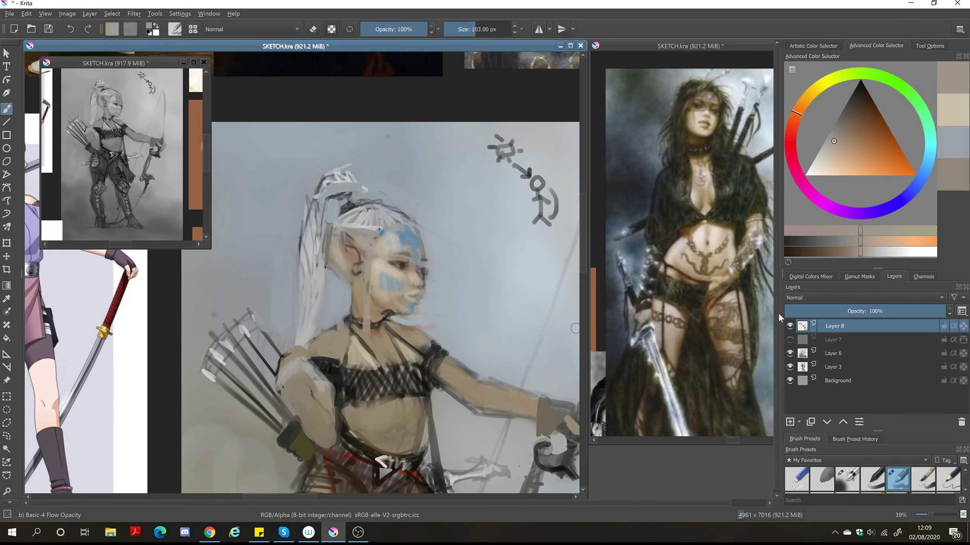
key(d)
key(bracketleft)
key(bracketleft)
key(bracketleft)
key(bracketleft)
key(bracketleft)
scroll(477, 242, down, 3)
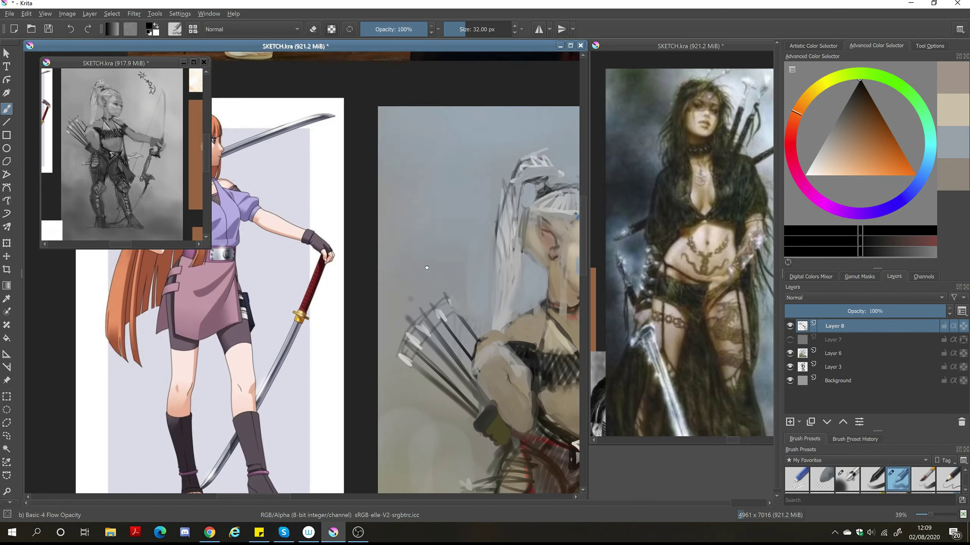
scroll(705, 254, down, 4)
scroll(705, 253, up, 4)
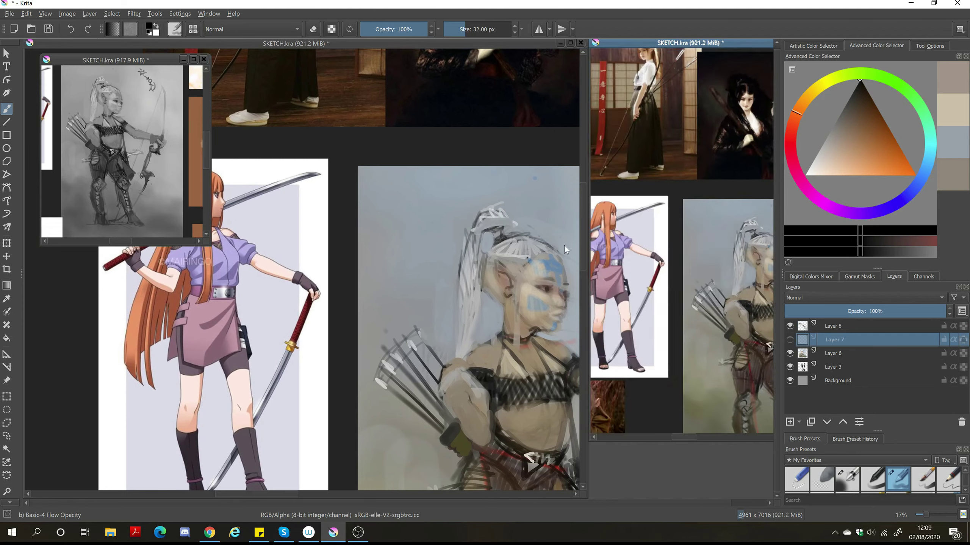
scroll(520, 247, up, 2)
Sample a light skin tone from the elf and enlarge the brush to 215 px
ctrl+click(472, 298)
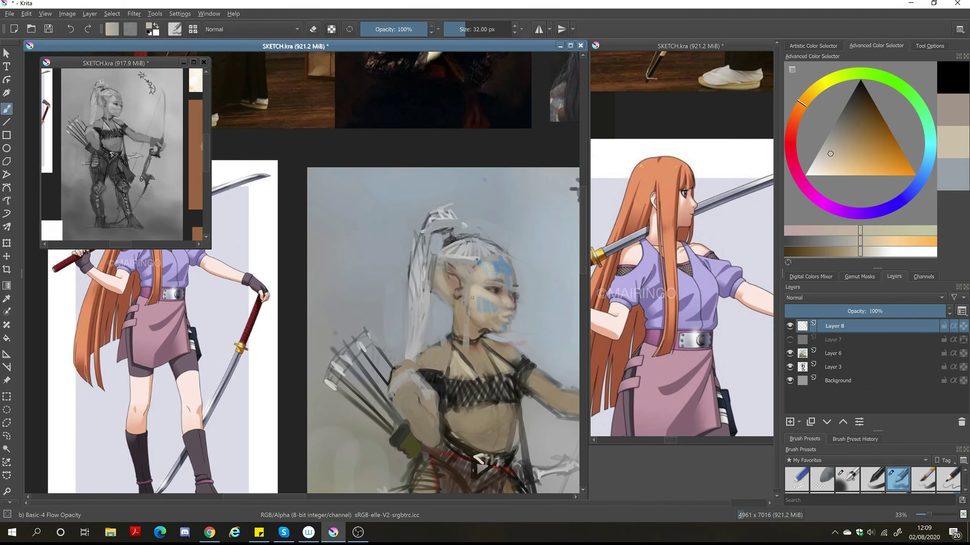
key(bracketleft)
drag(459, 329, 463, 313)
drag(443, 275, 403, 189)
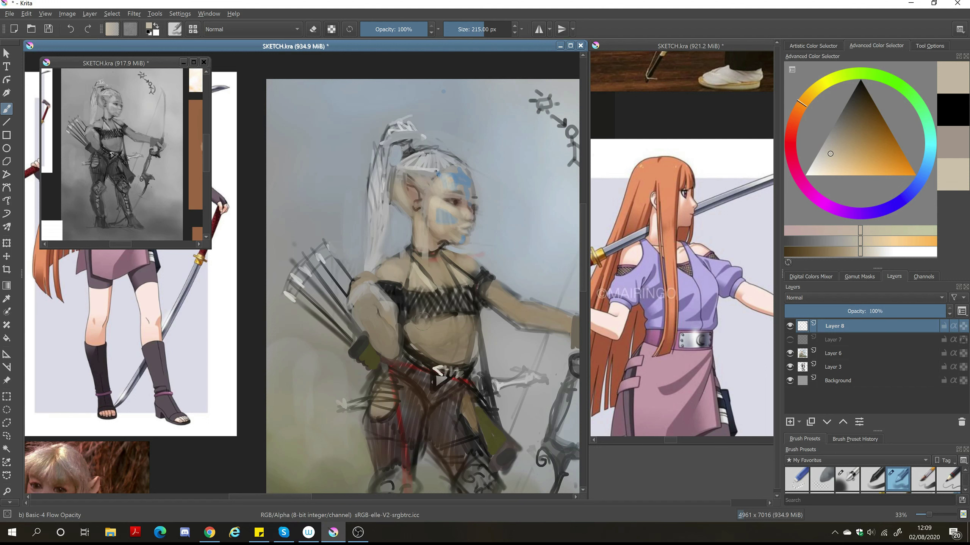
mouse_move(422, 322)
mouse_down()
mouse_move(404, 296)
mouse_move(432, 337)
mouse_up()
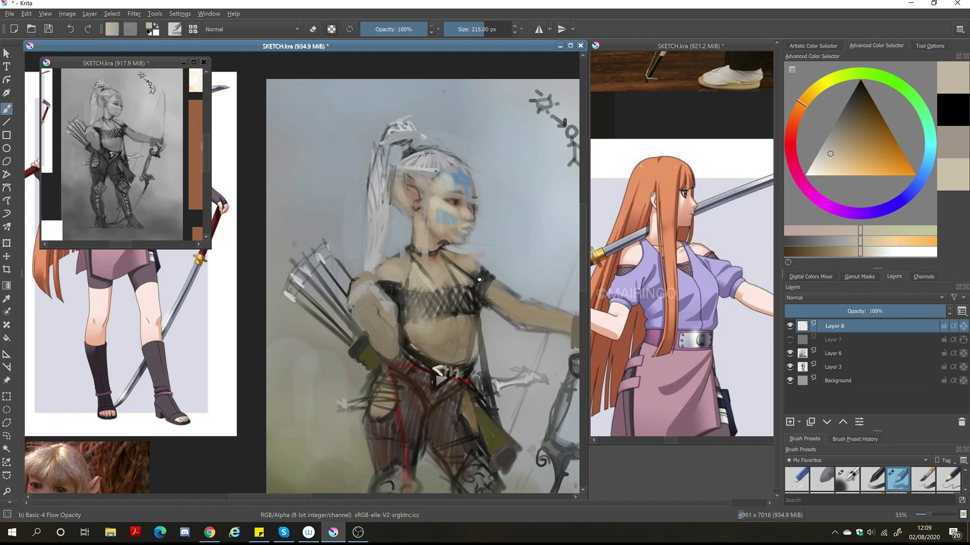
drag(479, 279, 412, 281)
Draw a black egg-shaped outline between the elf's face and the bow with a 38 px brush
key(bracketleft)
key(bracketleft)
key(bracketleft)
key(d)
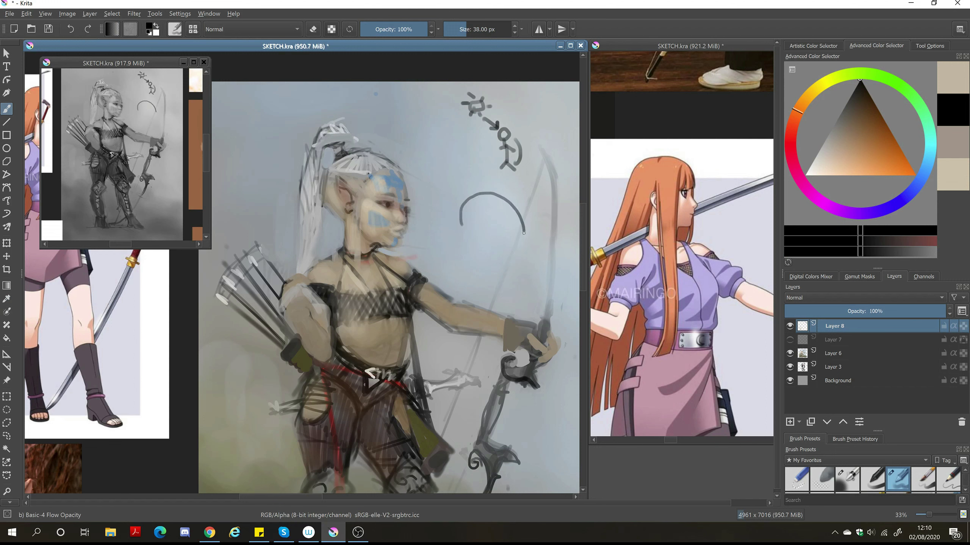
drag(524, 233, 523, 244)
mouse_move(463, 207)
mouse_down()
mouse_move(523, 233)
mouse_move(470, 244)
mouse_up()
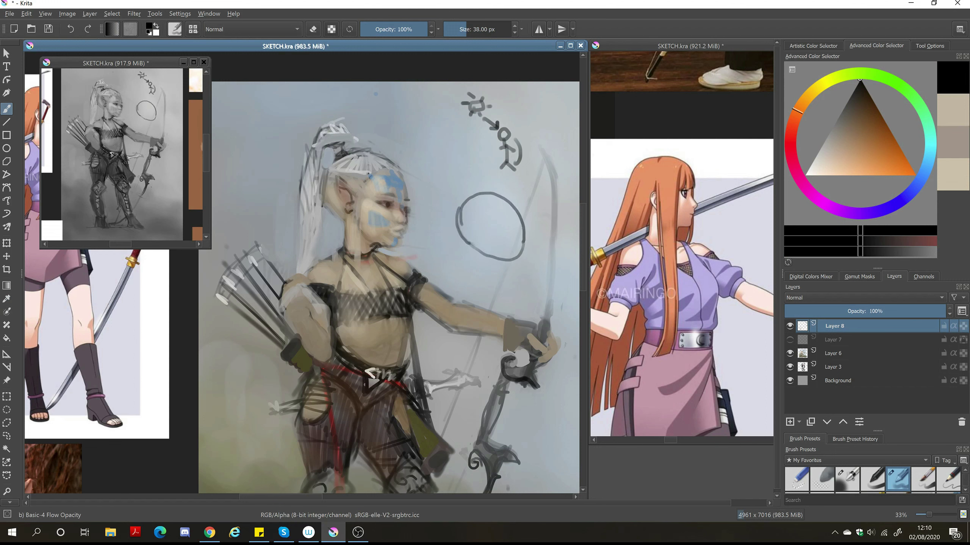
Fill the egg outline with sampled beige and brown skin tones, enlarging the brush to 165 px
ctrl+click(504, 225)
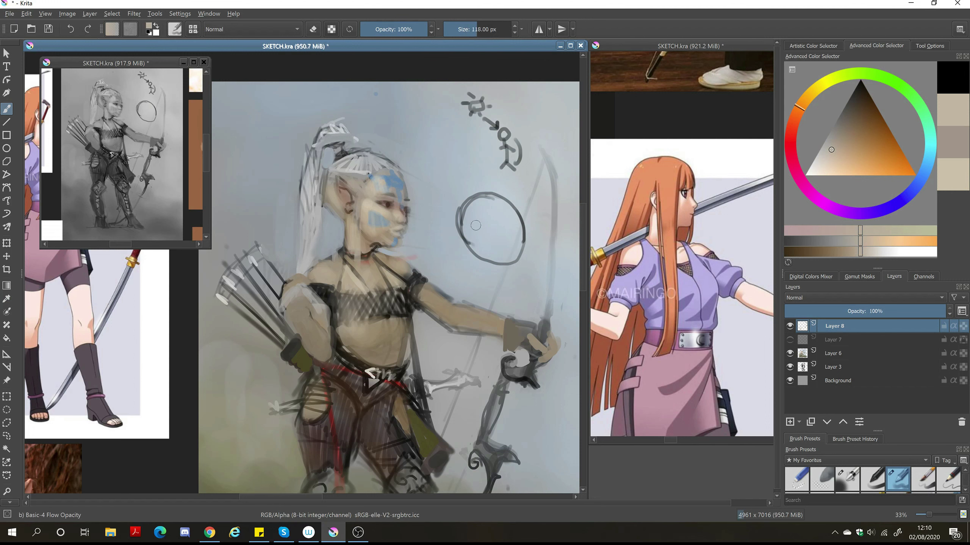
mouse_move(475, 225)
mouse_down()
mouse_move(508, 236)
mouse_move(486, 243)
mouse_move(491, 251)
mouse_up()
ctrl+click(492, 232)
ctrl+click(486, 243)
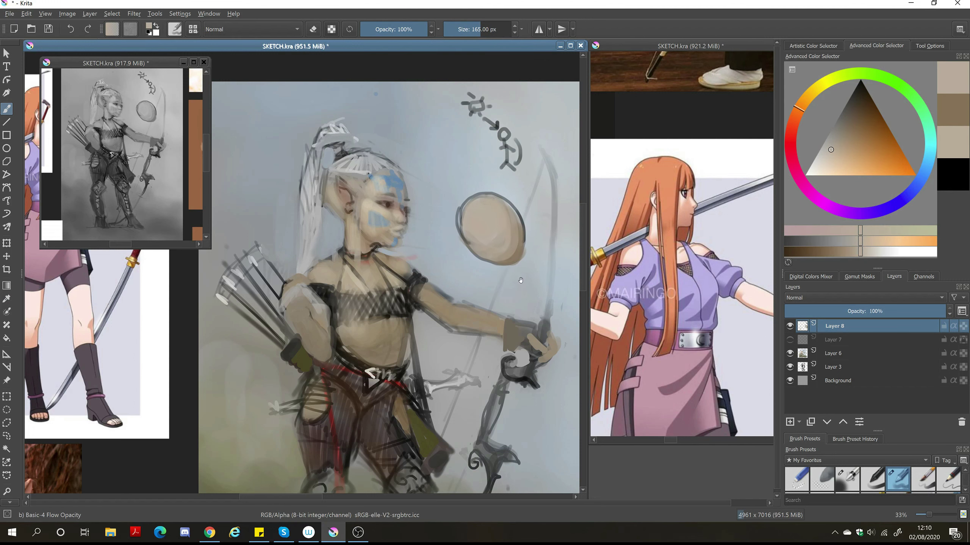
Paint a pale cream highlight on the side of the egg facing the elf, keeping the opposite lower edge darker
drag(520, 280, 525, 241)
ctrl+click(474, 198)
mouse_move(504, 206)
mouse_down()
mouse_move(511, 167)
mouse_move(533, 202)
mouse_up()
click(825, 167)
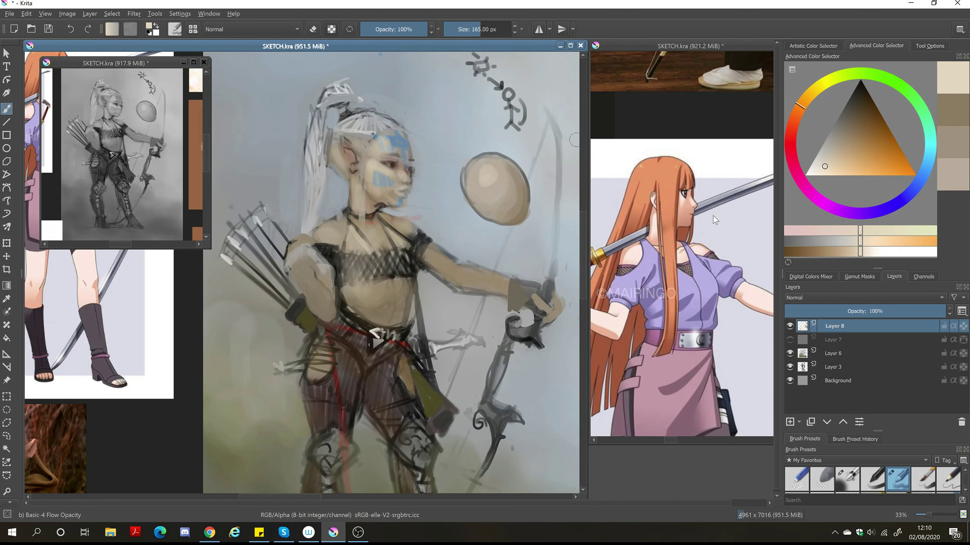
Draw a black arrow from the egg towards the elf's face with a 55 px brush
drag(517, 296, 530, 290)
key(bracketleft)
key(bracketleft)
key(bracketleft)
key(bracketleft)
key(d)
drag(456, 169, 433, 167)
drag(445, 159, 445, 177)
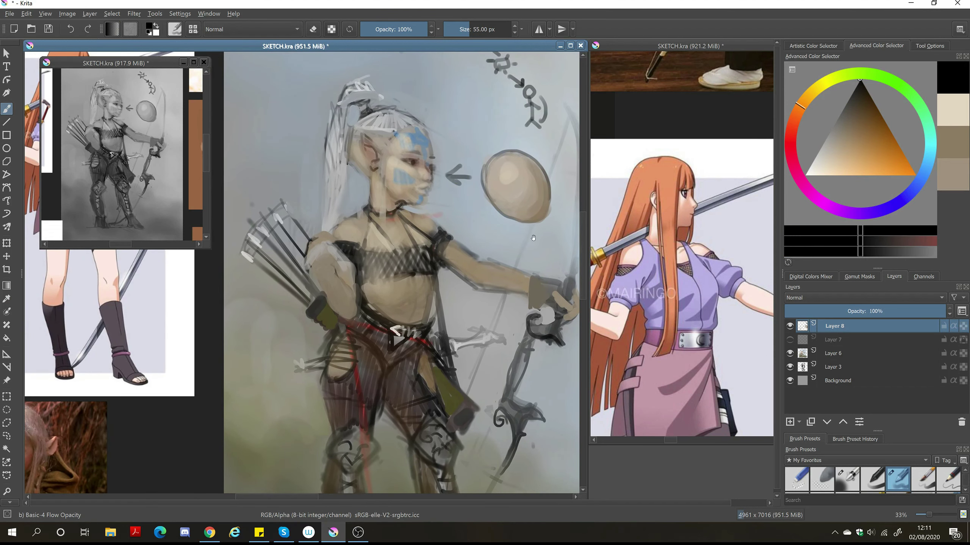
Undo the arrow and the egg's shading strokes, then restore them to compare the form
drag(513, 232, 503, 197)
key(ctrl+z)
key(ctrl+z)
key(minus)
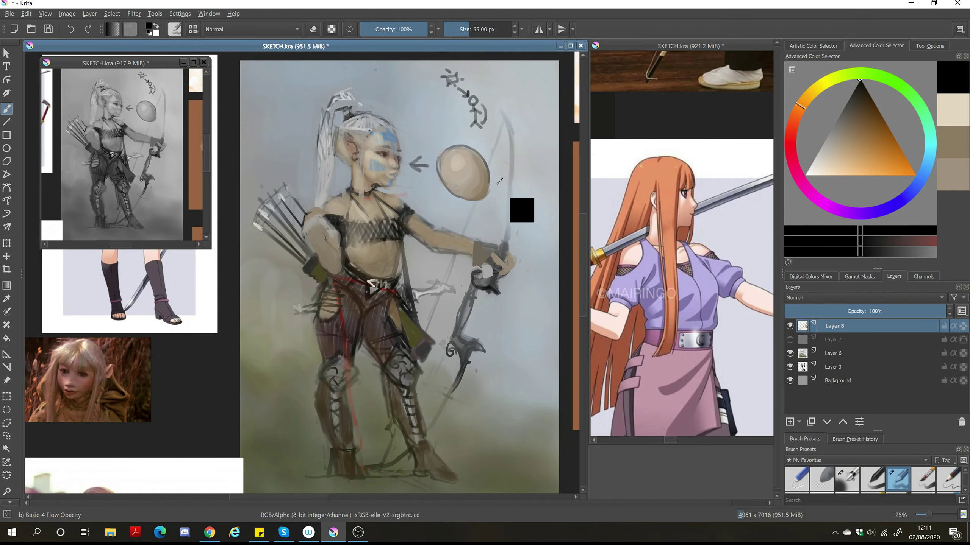
key(ctrl+z)
key(ctrl+z)
key(ctrl+z)
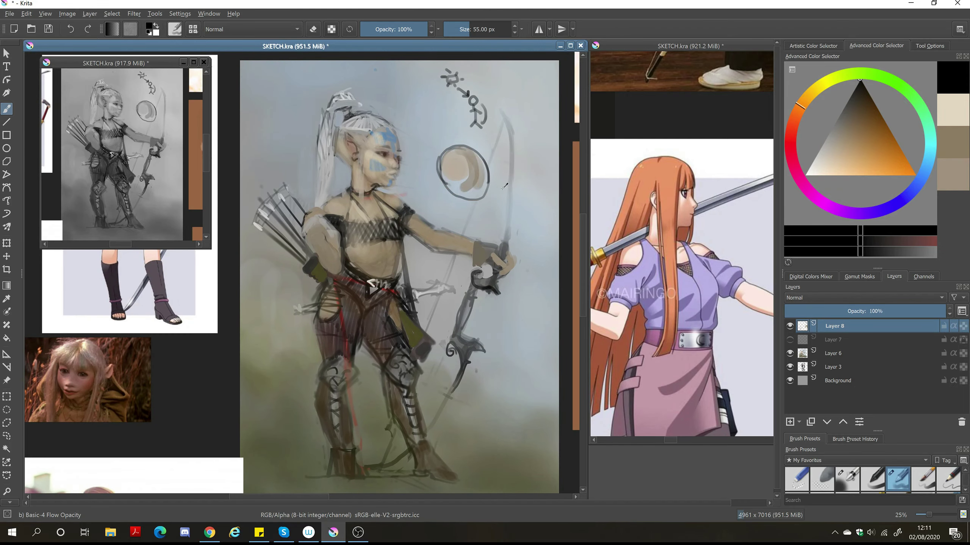
key(ctrl+shift+z)
key(ctrl+shift+z)
key(ctrl+shift+z)
scroll(492, 197, up, 1)
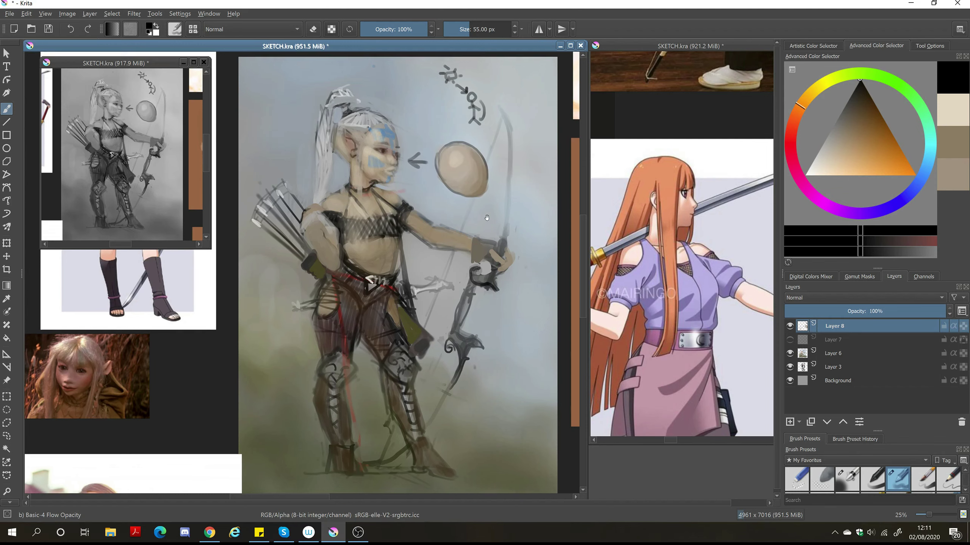
key(ctrl+shift+z)
key(ctrl+shift+z)
Blend the egg's shading with skin tones sampled from its shadow side, using the 55 px brush
click(495, 194)
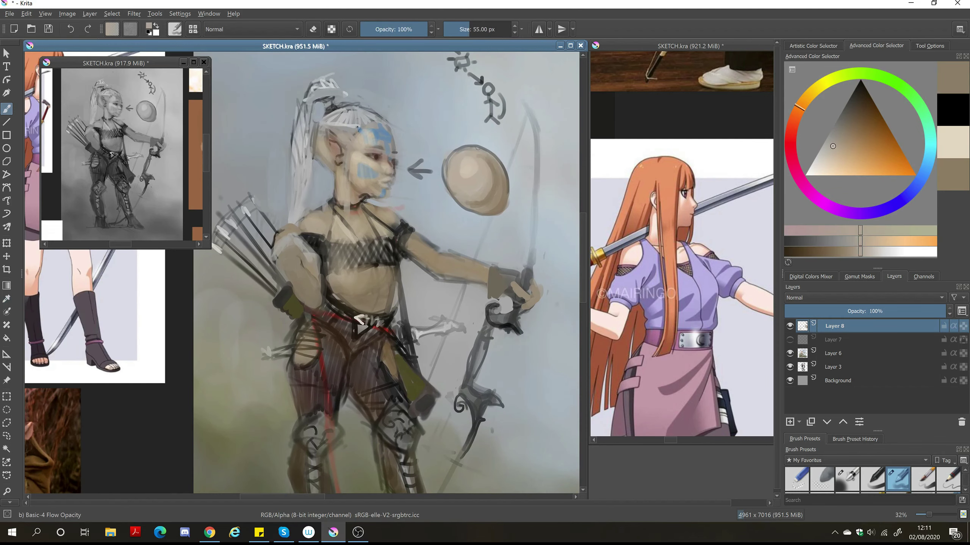
key(b)
ctrl+click(497, 176)
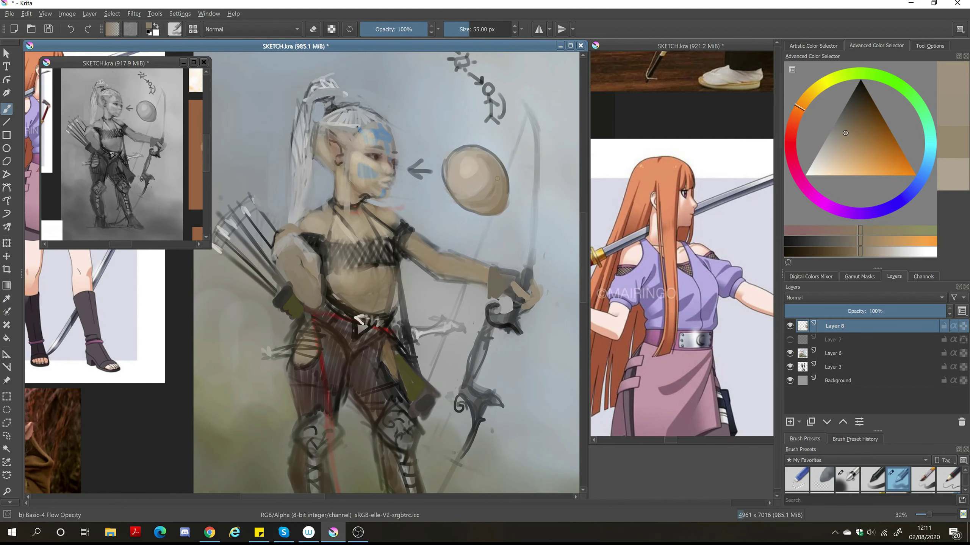
ctrl+click(497, 182)
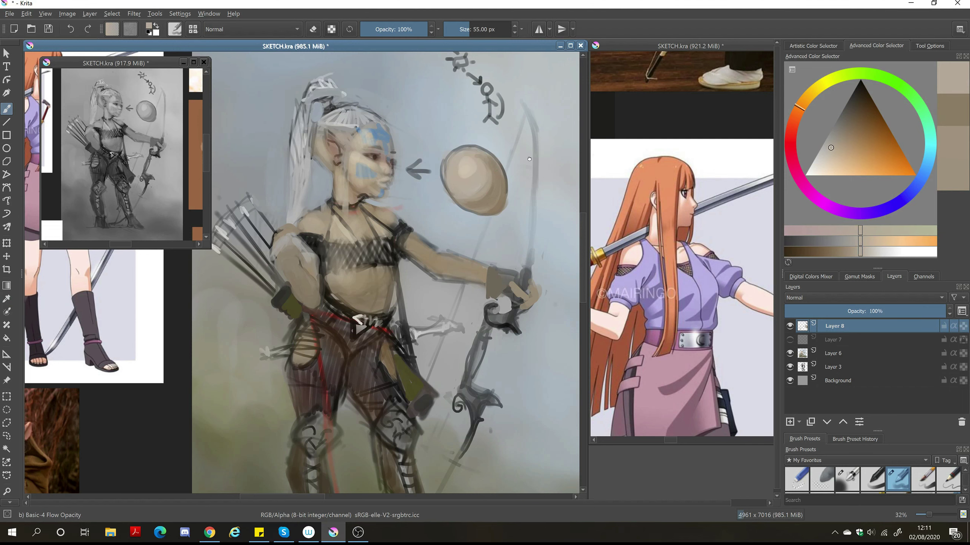
drag(497, 181, 552, 220)
Lasso the elf's head and torso, paste the copy as a new layer, and hide the light-diagram layer
click(790, 326)
click(790, 326)
key(ctrl+l)
drag(468, 332, 463, 226)
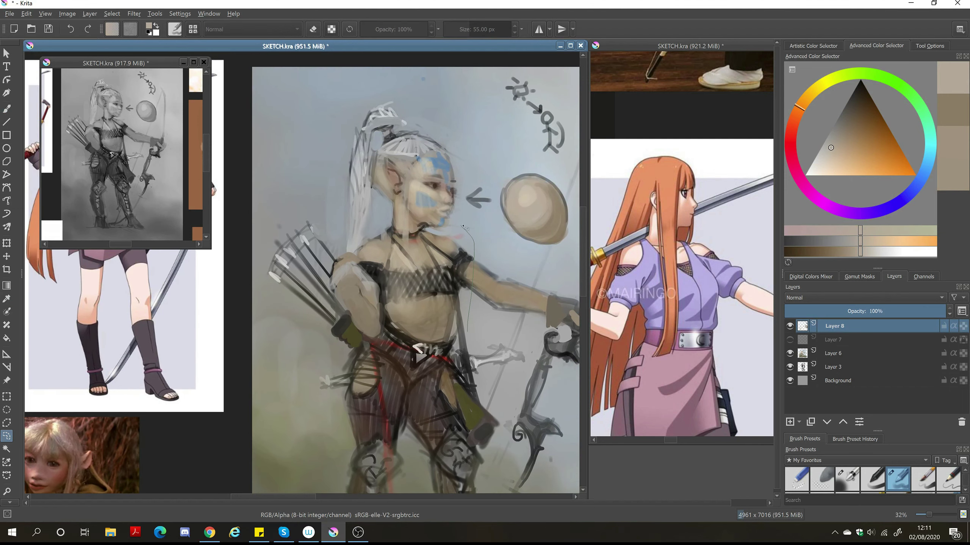
key(ctrl+c)
key(ctrl+v)
click(789, 339)
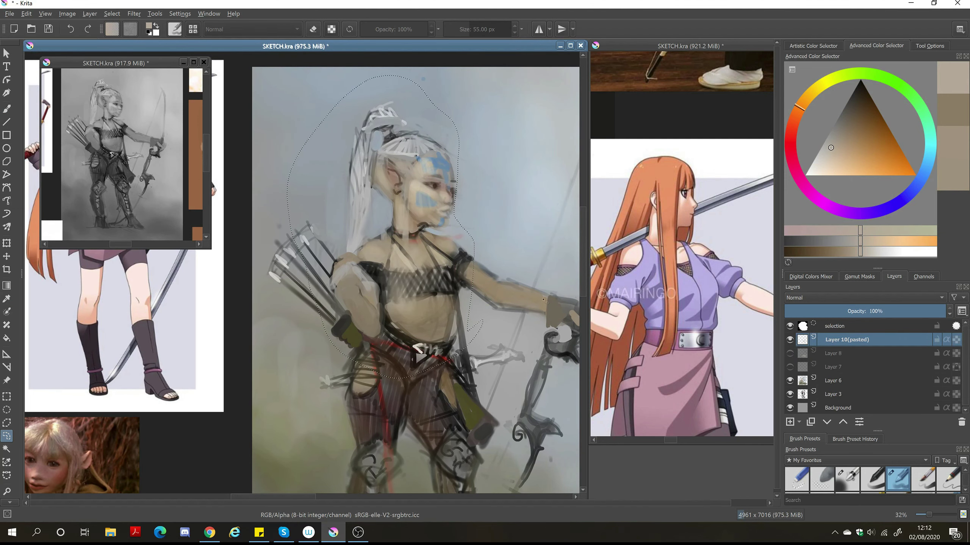
Examine the reference images around the painting and focus the second view on the sepia photo of the draped woman
scroll(515, 319, down, 3)
scroll(515, 319, down, 2)
key(b)
drag(680, 199, 713, 264)
scroll(713, 263, down, 3)
scroll(691, 242, up, 3)
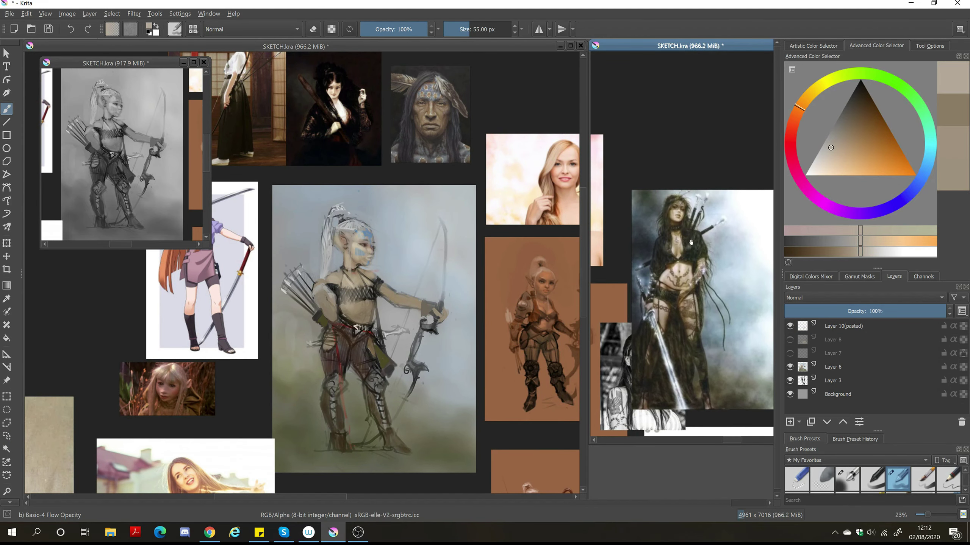
click(501, 320)
mouse_move(480, 343)
mouse_down()
mouse_move(513, 340)
mouse_move(508, 358)
mouse_move(517, 340)
mouse_up()
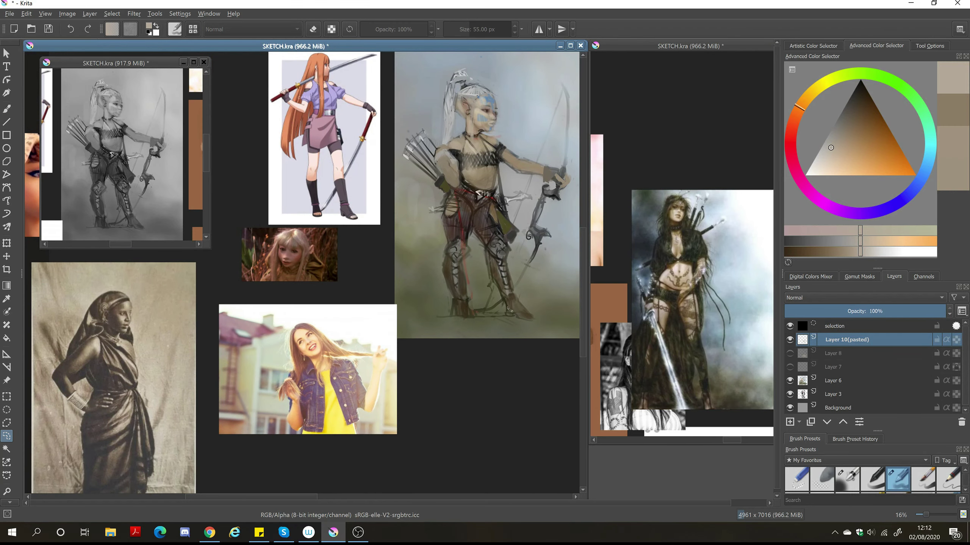
scroll(536, 285, up, 5)
scroll(684, 244, down, 3)
scroll(684, 244, up, 4)
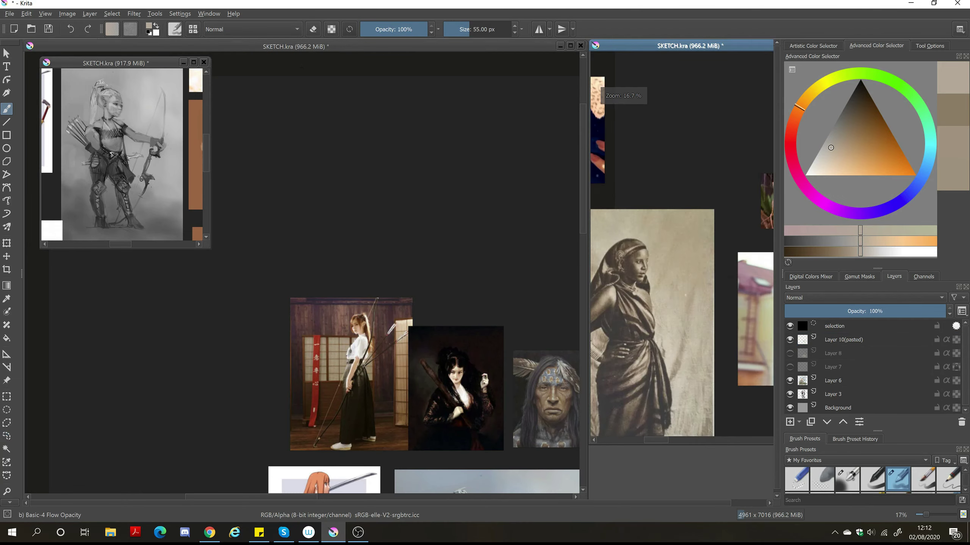
scroll(421, 256, up, 6)
Sample reddish-brown and beige skin tones from the elf's cheek and save the document
key(p)
click(470, 261)
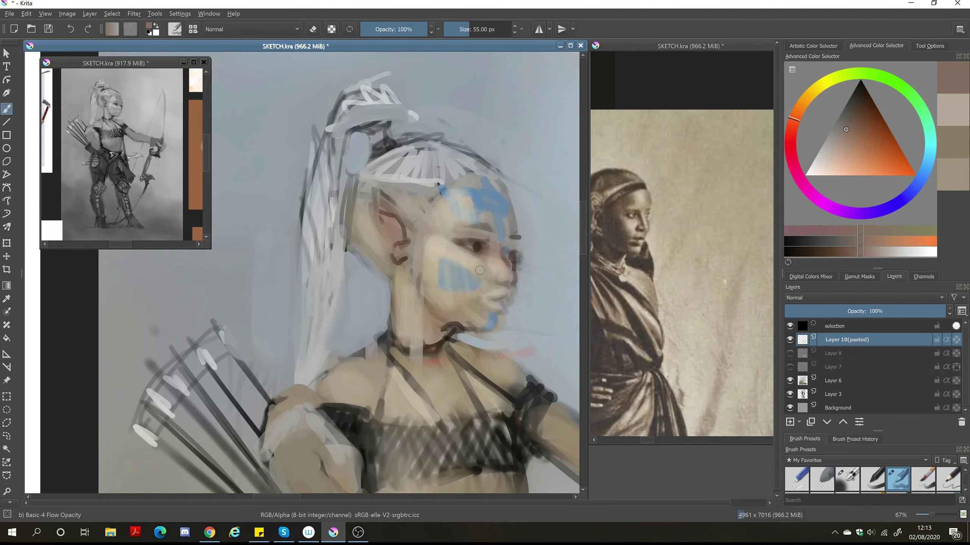
click(491, 251)
key(b)
key(ctrl+s)
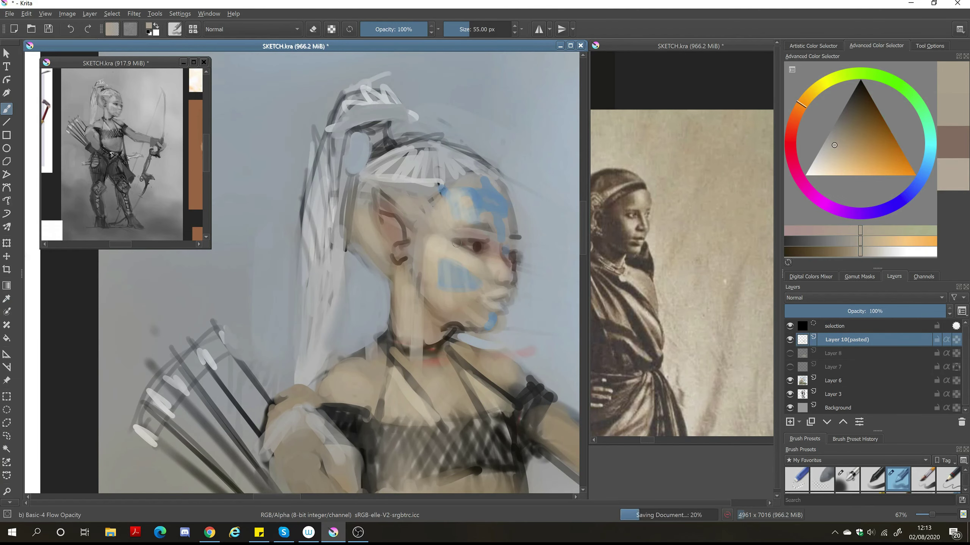
drag(471, 265, 386, 279)
Reset the colours to black and white, add a new paint layer above Layer 10(pasted), and clear the selection
key(d)
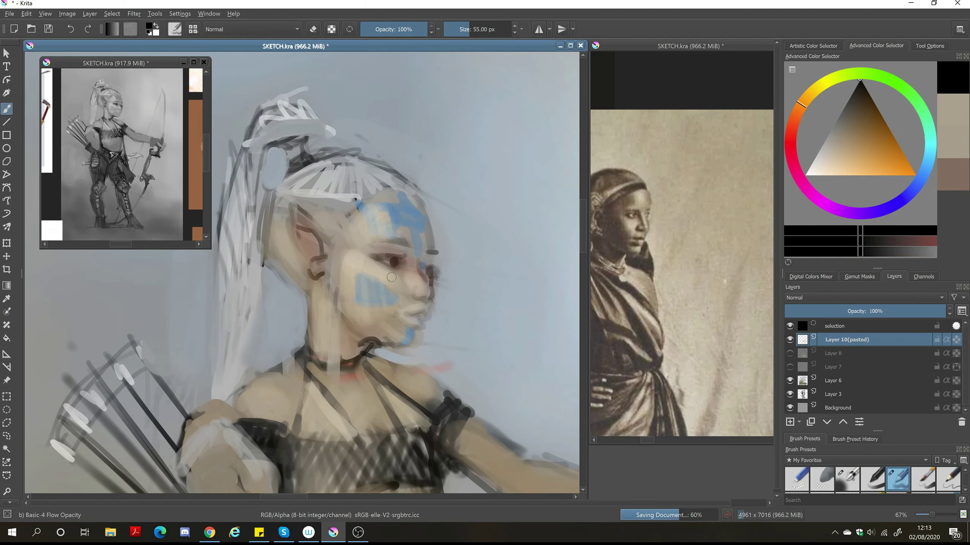
scroll(397, 262, down, 8)
scroll(382, 292, up, 5)
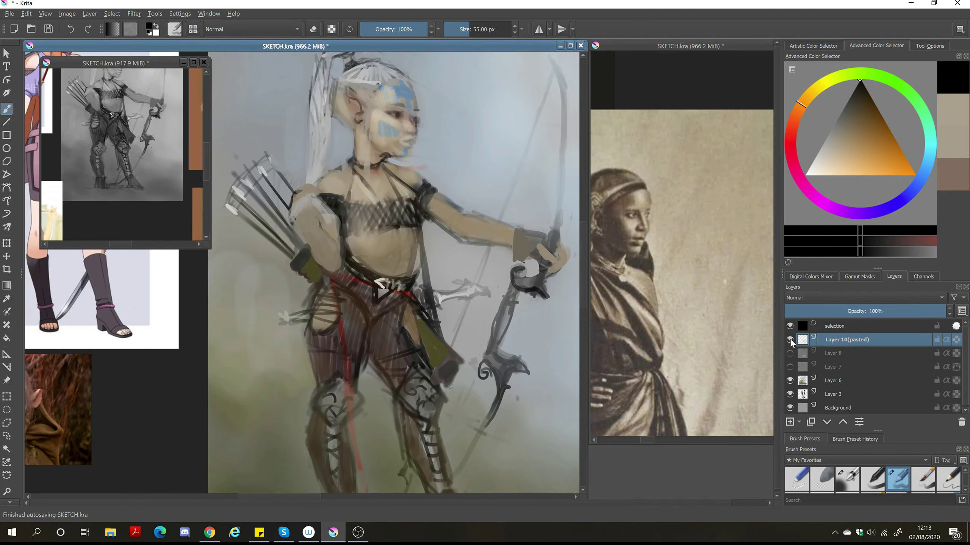
click(789, 422)
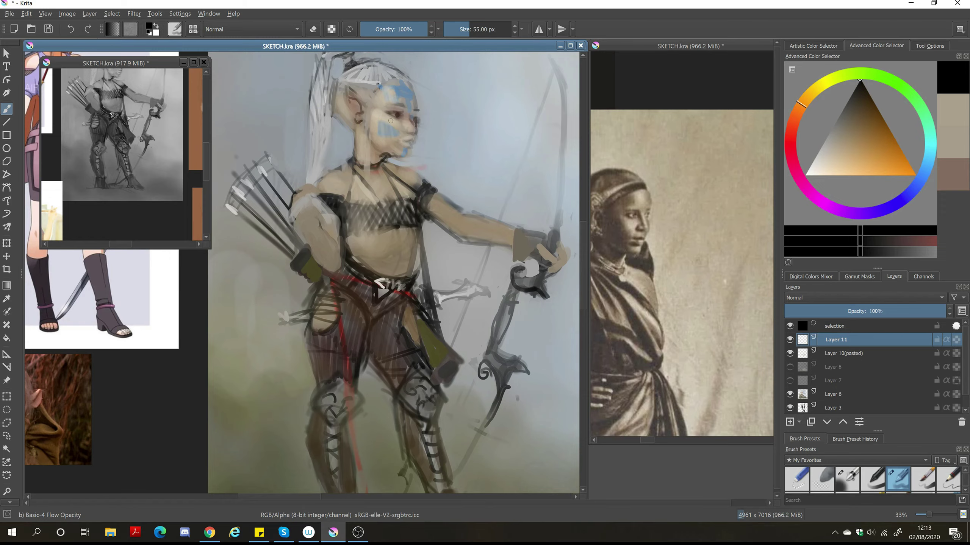
drag(390, 121, 336, 145)
key(ctrl+shift+a)
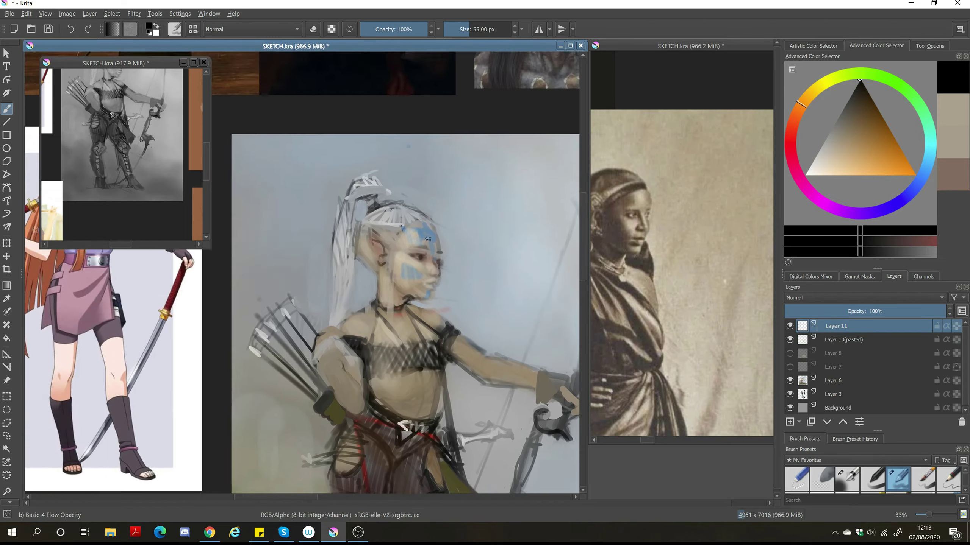
Make Layer 10(pasted) the active layer and sample a beige skin tone from the elf's face
scroll(427, 239, up, 2)
key(Page_Down)
ctrl+click(428, 238)
scroll(439, 268, down, 3)
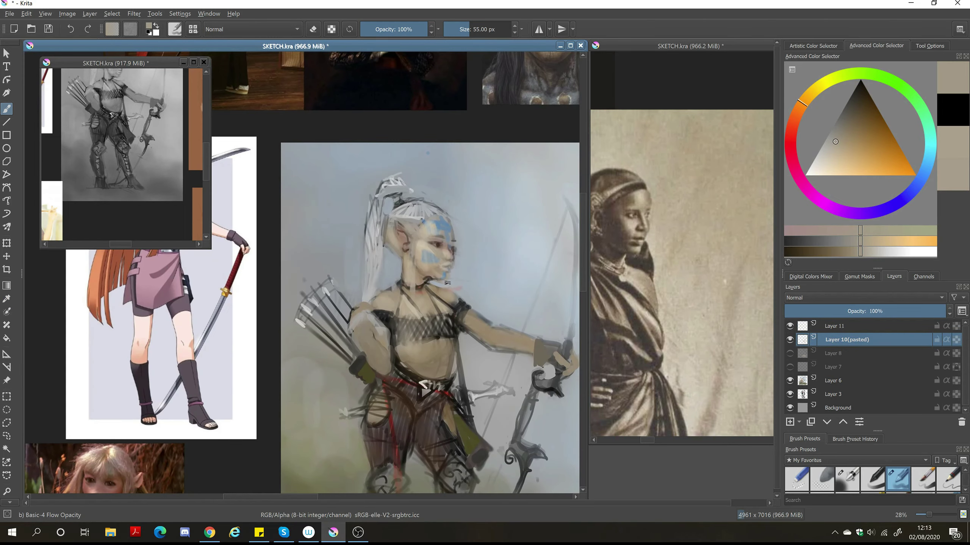
scroll(447, 283, up, 4)
key(bracketright)
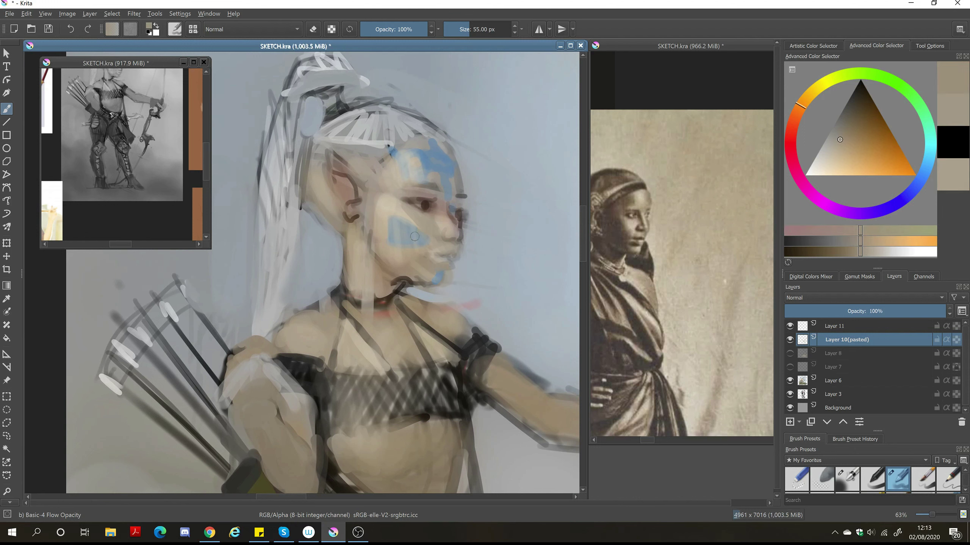
Sample a reddish brown and repaint the elf's lips with a 28 px brush
ctrl+click(440, 268)
key(bracketleft)
key(bracketleft)
key(bracketleft)
key(bracketleft)
drag(454, 256, 441, 269)
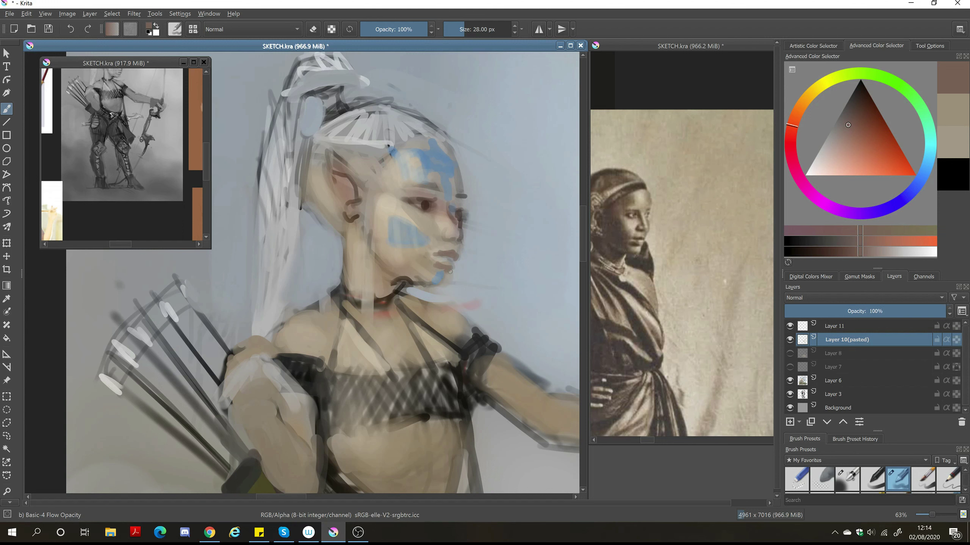
Refine the elf's nose and mouth area with light beige and brown tones sampled from the face
ctrl+click(420, 218)
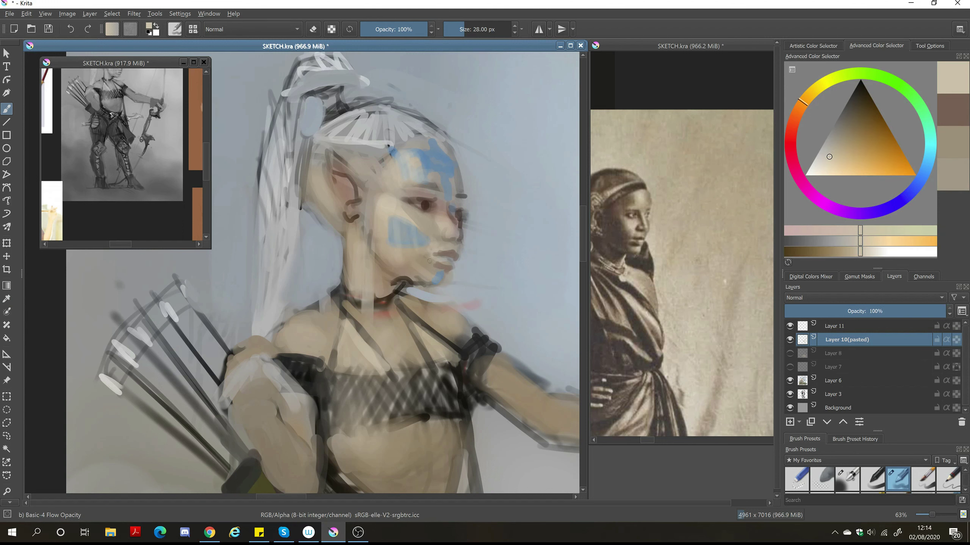
mouse_move(461, 235)
mouse_down()
mouse_move(458, 251)
mouse_move(470, 233)
mouse_up()
ctrl+click(445, 257)
drag(488, 193, 480, 212)
ctrl+click(424, 306)
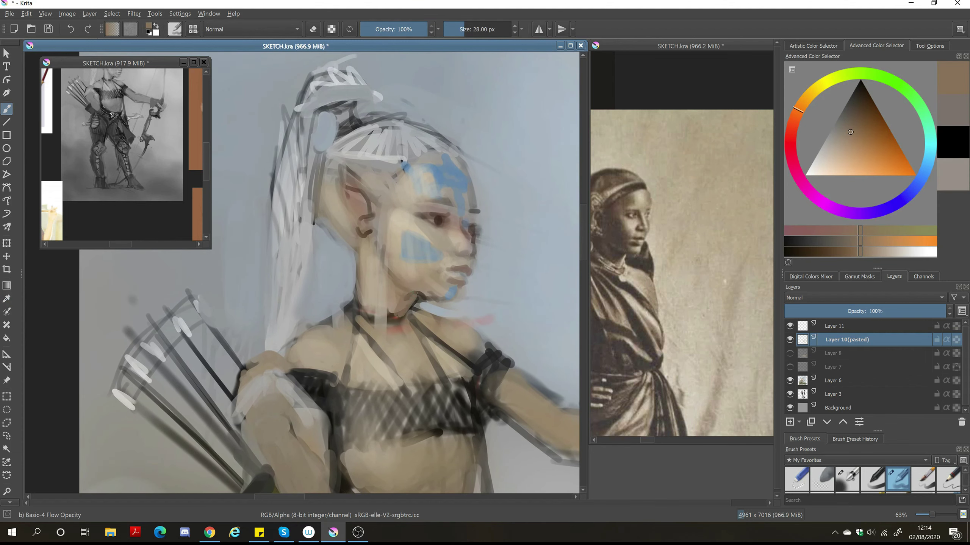
Sample the blue-grey background and clean up the outline around the elf's chin with a 63 px brush
ctrl+click(424, 305)
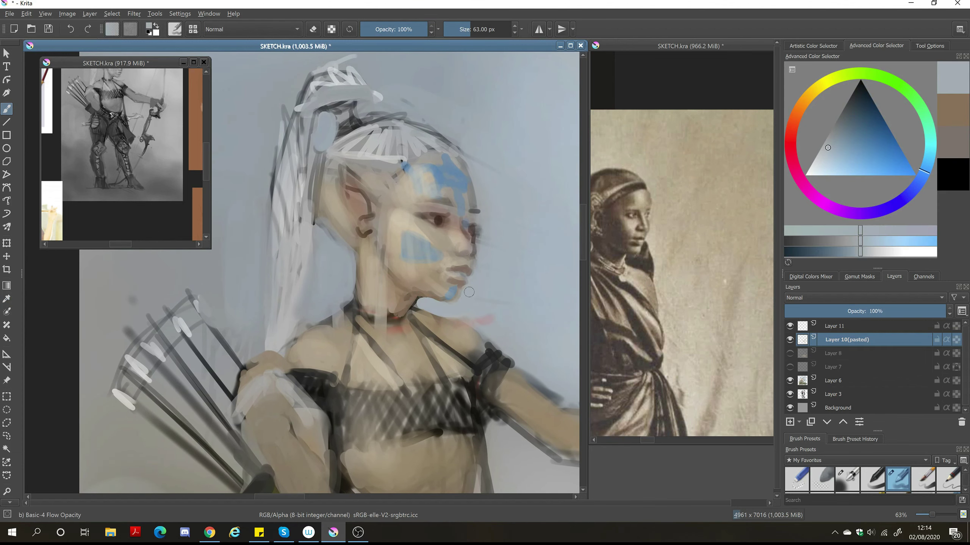
scroll(477, 298, down, 3)
scroll(513, 298, up, 3)
ctrl+click(513, 298)
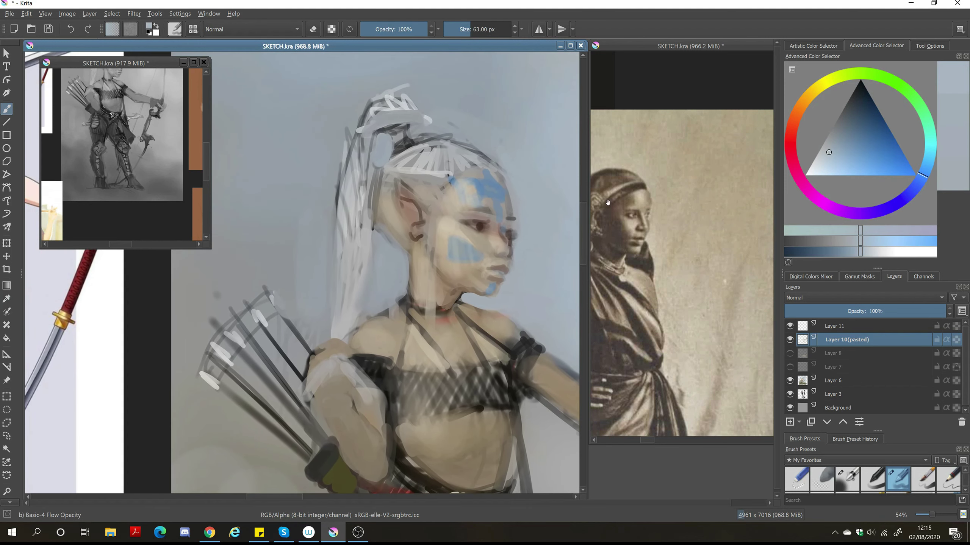
Sample skin tones beside the ear and paint over the dark sketch lines on the ear and side of the head
key(e)
ctrl+click(393, 252)
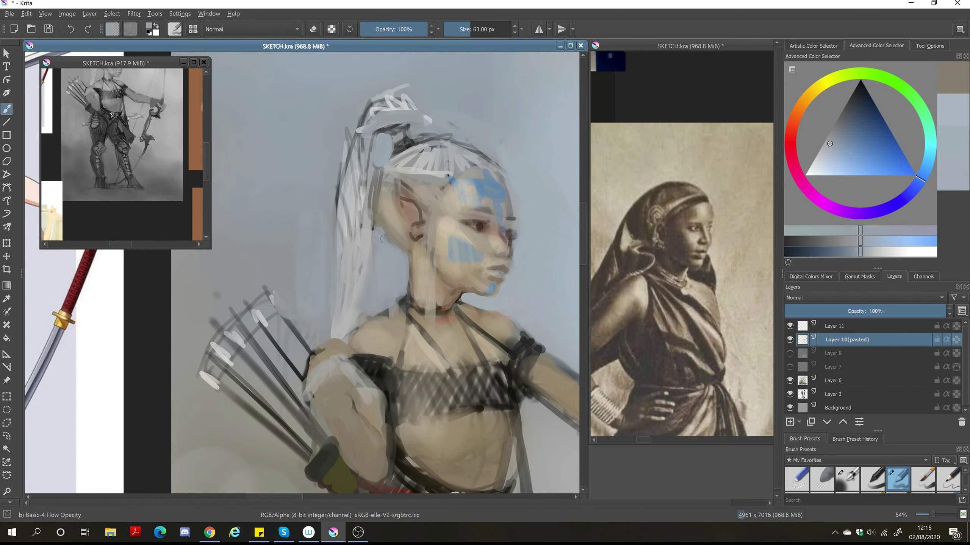
key(p)
click(388, 226)
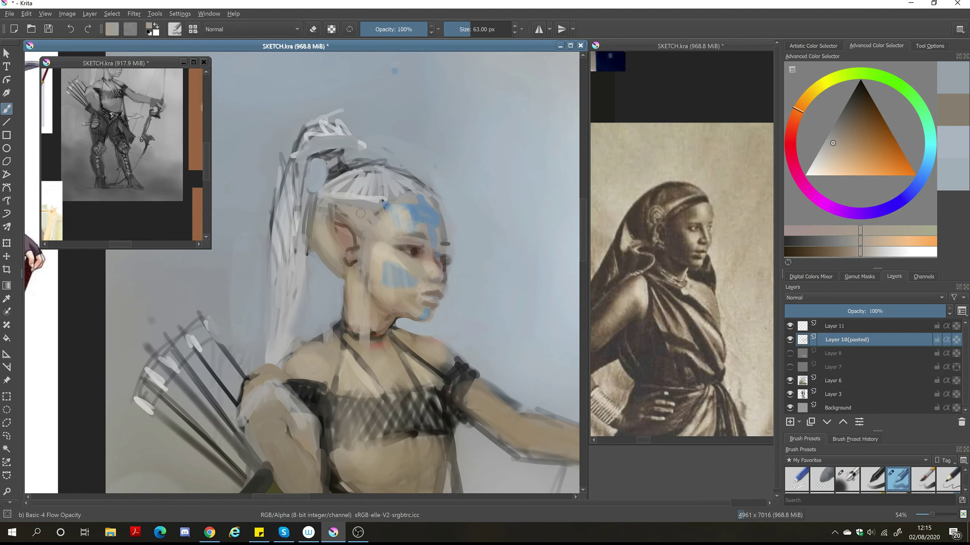
key(b)
ctrl+click(346, 229)
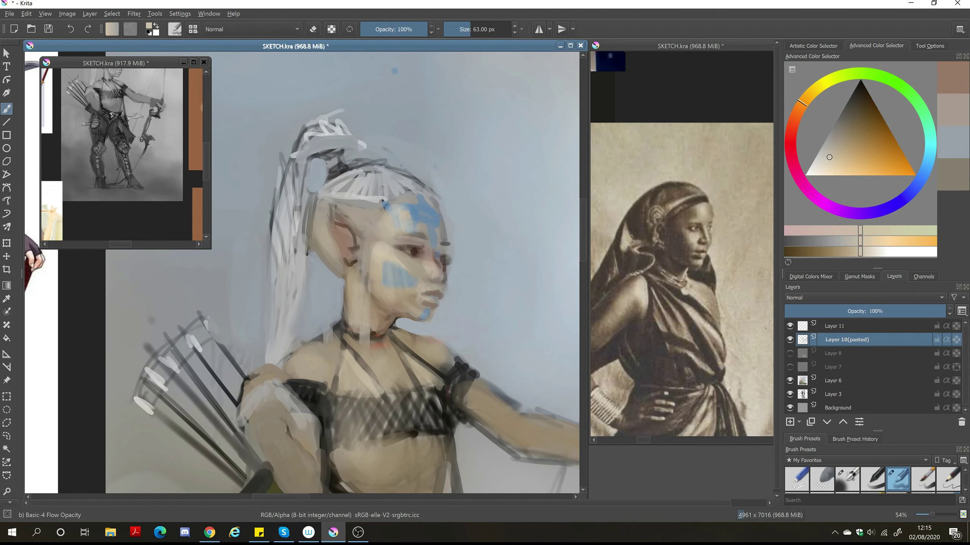
drag(336, 214, 350, 256)
Redraw the inner contour of the elf's ear in reddish brown with a 28 px brush
ctrl+click(359, 200)
key(bracketleft)
key(bracketleft)
key(bracketleft)
key(bracketleft)
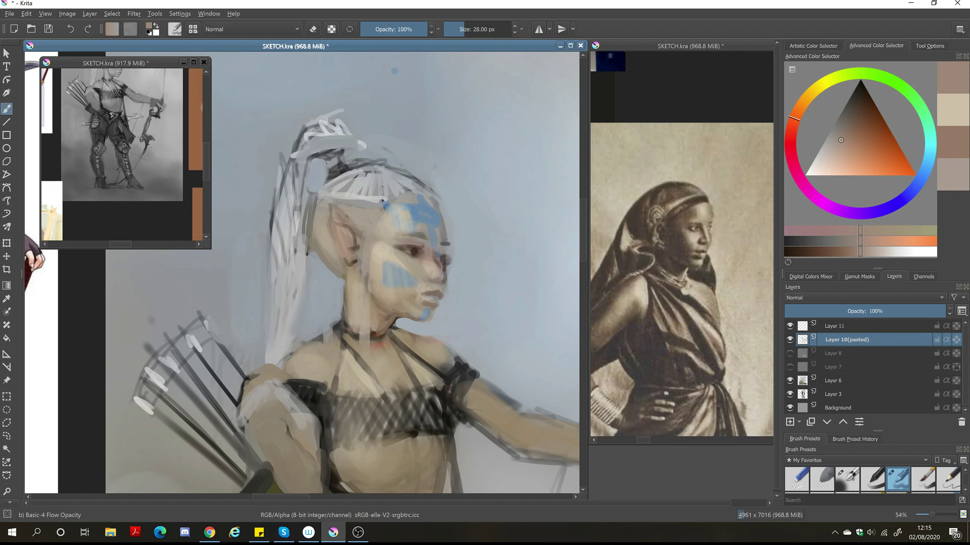
ctrl+click(390, 222)
click(358, 232)
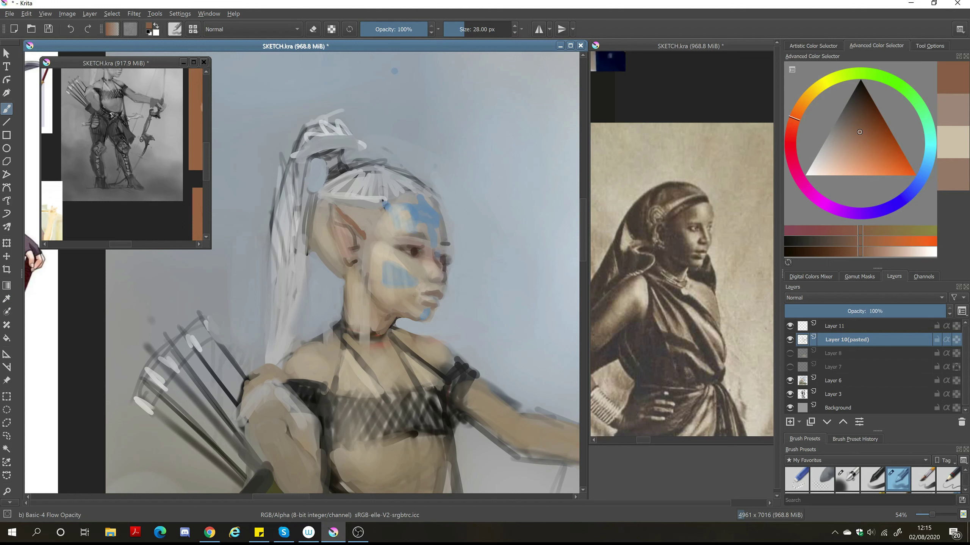
drag(344, 267, 338, 259)
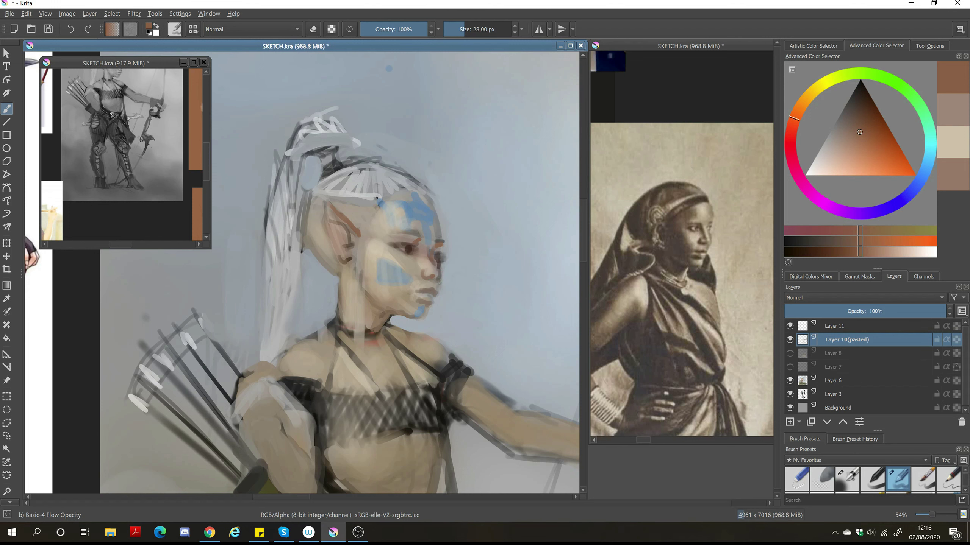
Fill the swept-back hair above the forehead with sampled light grey, and sample the surrounding blue-grey using a 118 px brush
drag(444, 282, 469, 312)
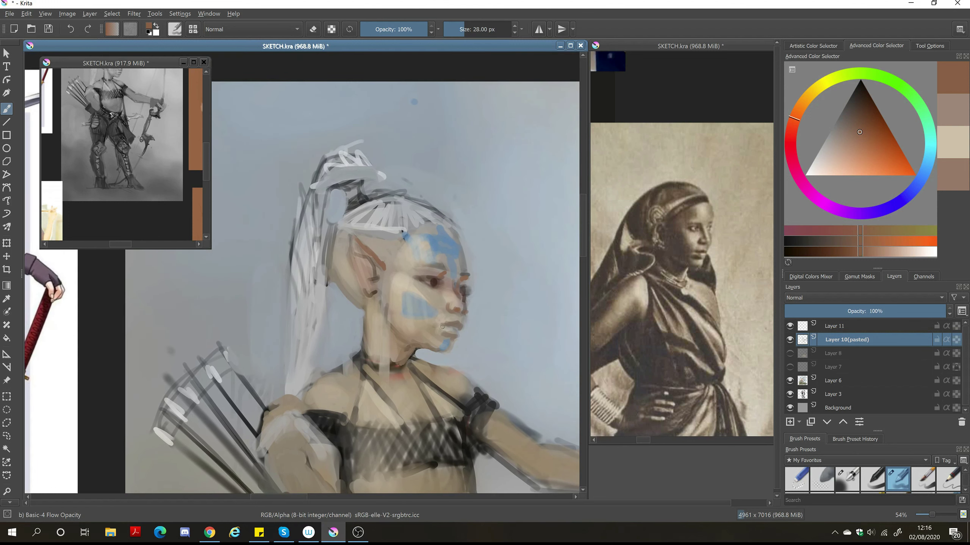
scroll(500, 224, down, 3)
scroll(500, 224, up, 5)
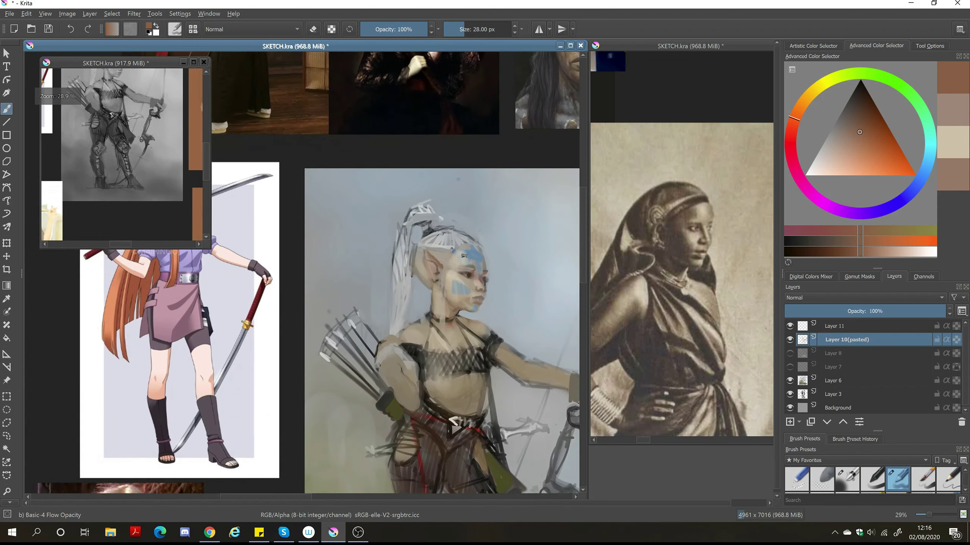
ctrl+click(405, 199)
mouse_move(405, 199)
mouse_down()
mouse_move(427, 203)
mouse_move(412, 178)
mouse_move(440, 198)
mouse_up()
ctrl+click(491, 157)
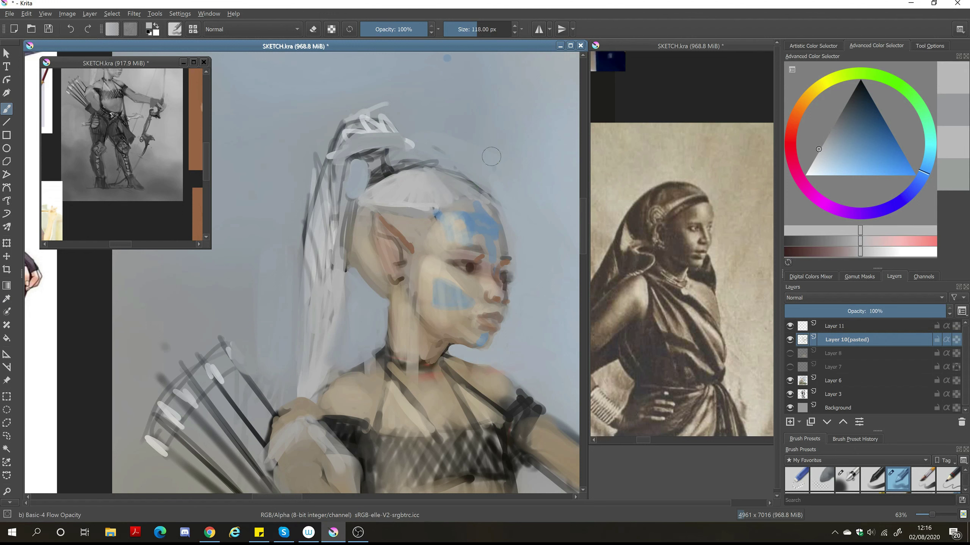
ctrl+click(569, 199)
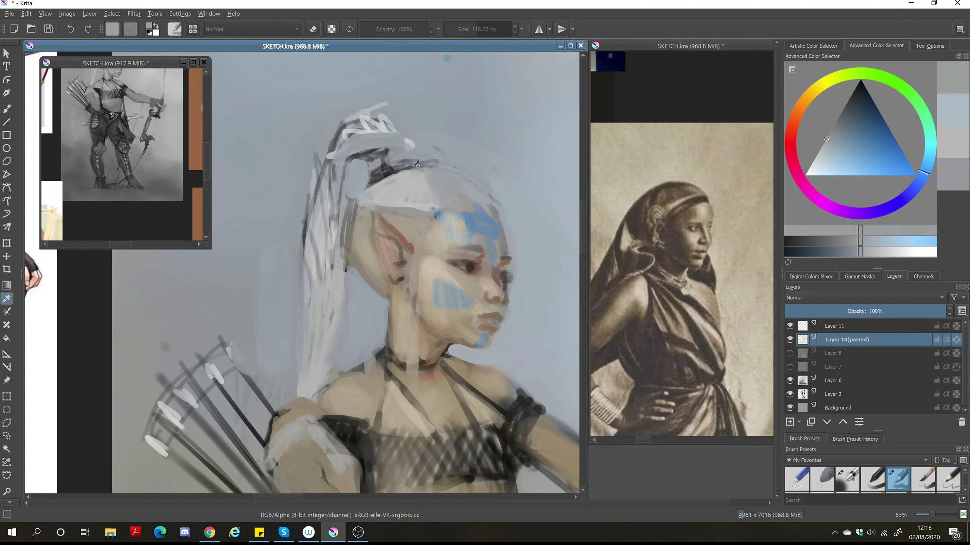
ctrl+click(429, 166)
Sample beige skin tones and softly blend the elf's temple and forehead with a 246 px brush
key(minus)
ctrl+click(692, 247)
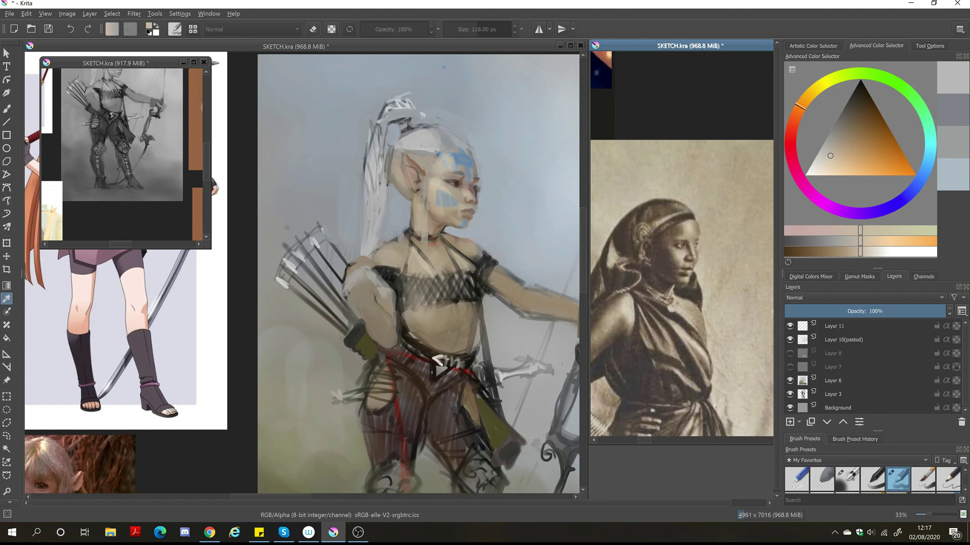
ctrl+click(453, 220)
ctrl+click(438, 153)
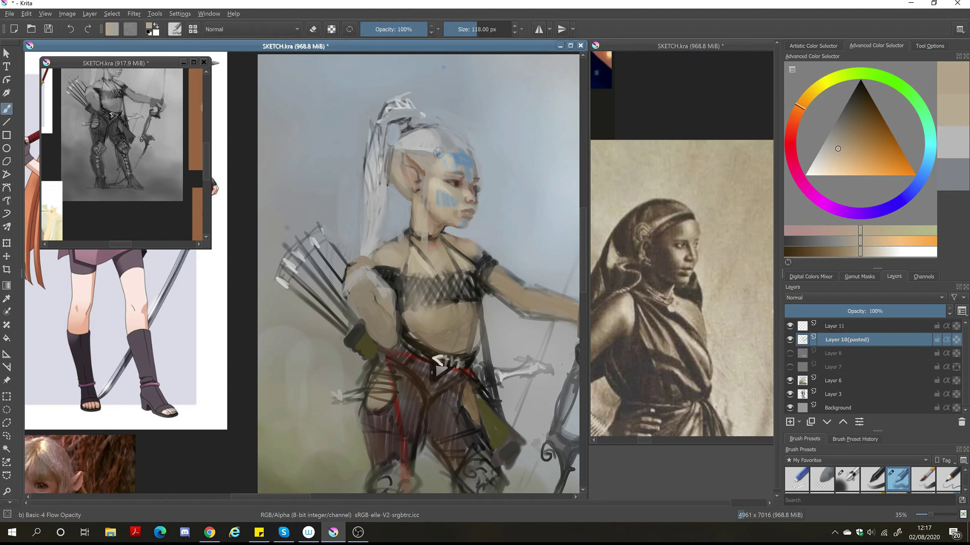
drag(438, 153, 446, 218)
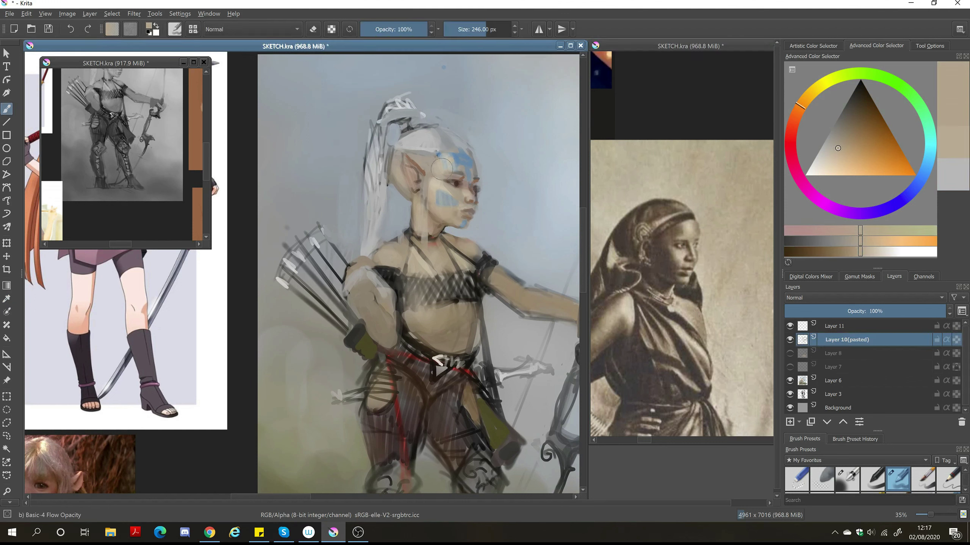
drag(442, 168, 427, 169)
ctrl+click(457, 209)
mouse_move(529, 234)
mouse_down()
mouse_move(464, 211)
mouse_move(446, 243)
mouse_move(518, 417)
mouse_move(573, 319)
mouse_up()
click(819, 148)
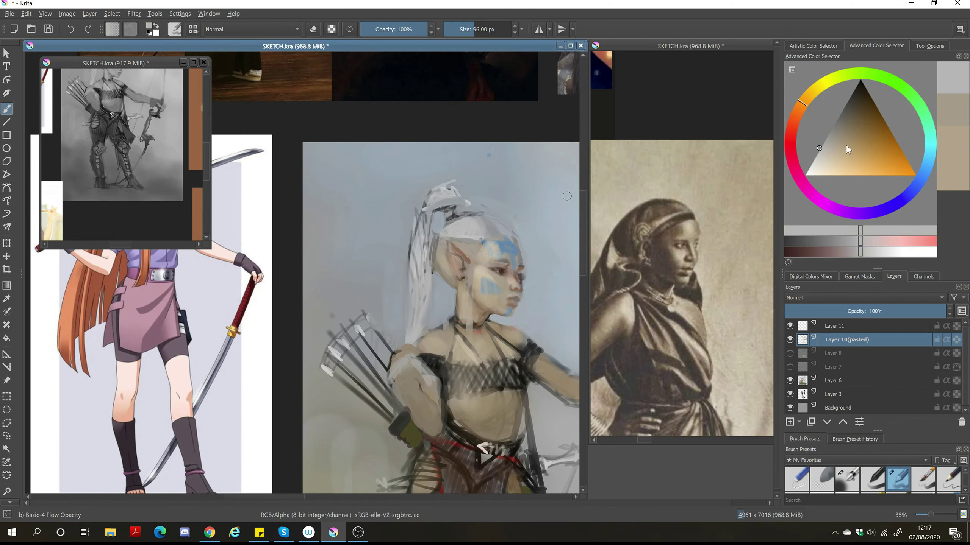
Reset the colour to black and sketch an arrow at the hair bun and a circle with curved guide lines beside it
mouse_move(474, 188)
mouse_down()
mouse_move(462, 188)
mouse_move(477, 186)
mouse_up()
key(d)
drag(485, 179, 488, 188)
mouse_move(544, 196)
mouse_down()
mouse_move(502, 188)
mouse_move(507, 210)
mouse_move(550, 175)
mouse_move(501, 193)
mouse_move(511, 190)
mouse_up()
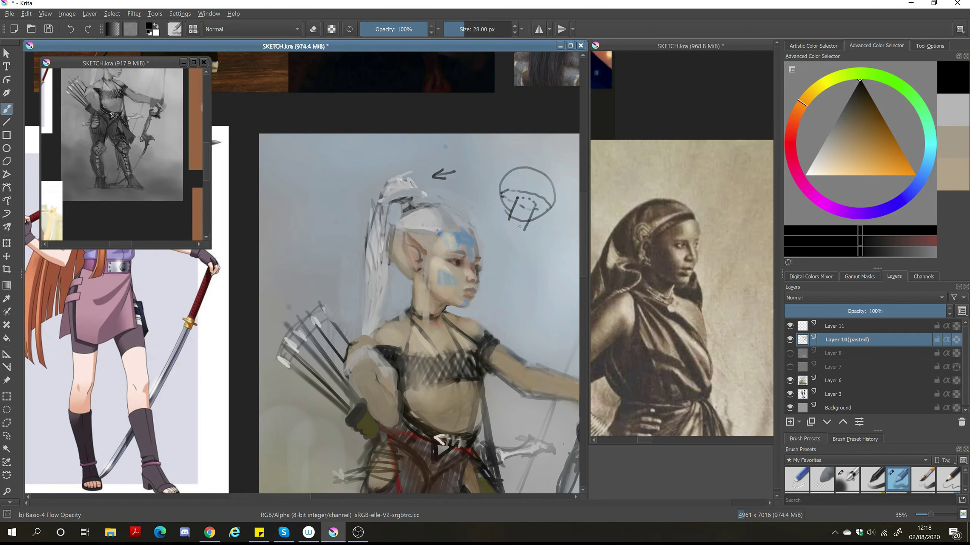
Undo the last guide strokes and redraw the circle as a sphere with a hatched underside, a highlight and a sun arrow
key(ctrl+z)
key(ctrl+z)
mouse_move(509, 195)
mouse_down()
mouse_move(553, 198)
mouse_move(511, 205)
mouse_up()
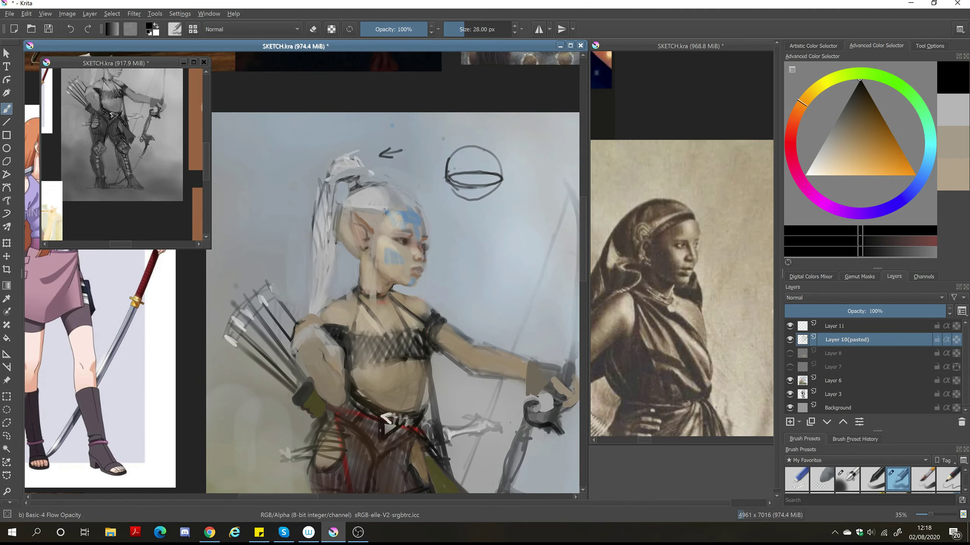
mouse_move(458, 150)
mouse_down()
mouse_move(436, 124)
mouse_move(503, 171)
mouse_move(472, 151)
mouse_move(489, 175)
mouse_up()
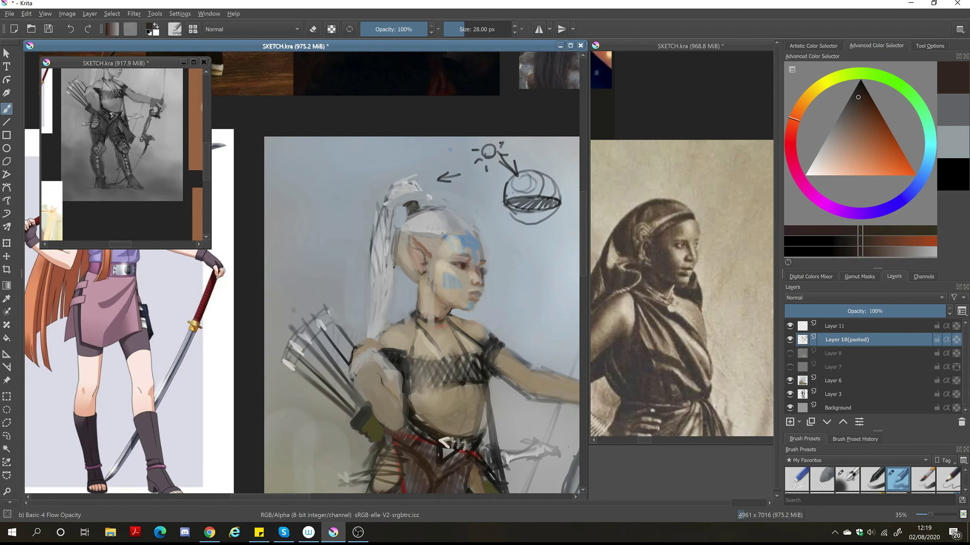
Paint over the ponytail's dark sketch lines in greys sampled from the hair with a 59 px brush
mouse_move(413, 207)
mouse_down()
mouse_move(424, 233)
mouse_move(445, 203)
mouse_move(376, 170)
mouse_move(362, 184)
mouse_move(384, 175)
mouse_move(358, 189)
mouse_move(371, 198)
mouse_move(360, 180)
mouse_move(350, 220)
mouse_up()
key(bracketright)
key(bracketright)
key(bracketright)
mouse_move(364, 172)
mouse_down()
mouse_move(355, 209)
mouse_move(376, 201)
mouse_move(360, 282)
mouse_up()
ctrl+click(368, 204)
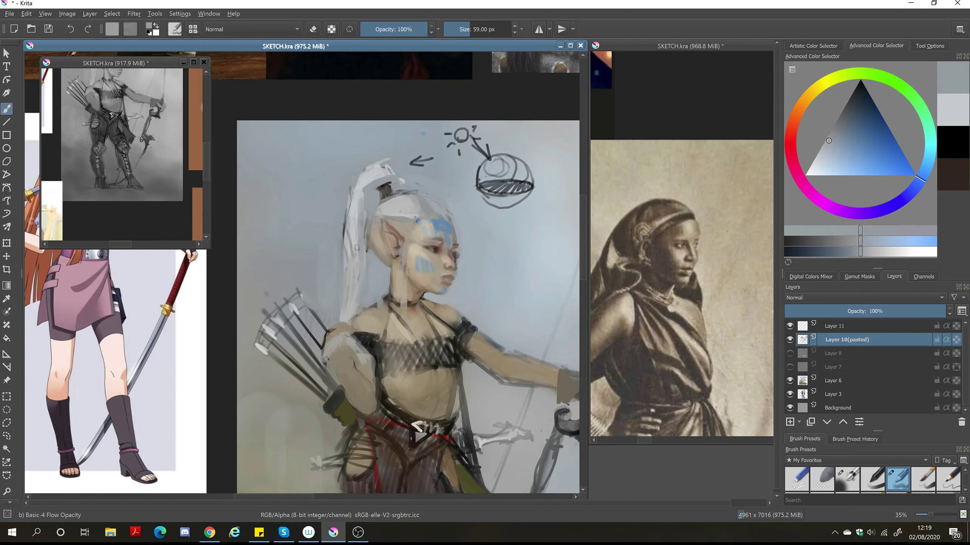
drag(356, 230, 360, 276)
drag(348, 314, 392, 244)
Add lighter grey strokes down the ponytail and tidy its edge with sampled background blue-grey
ctrl+click(393, 180)
drag(393, 178, 392, 235)
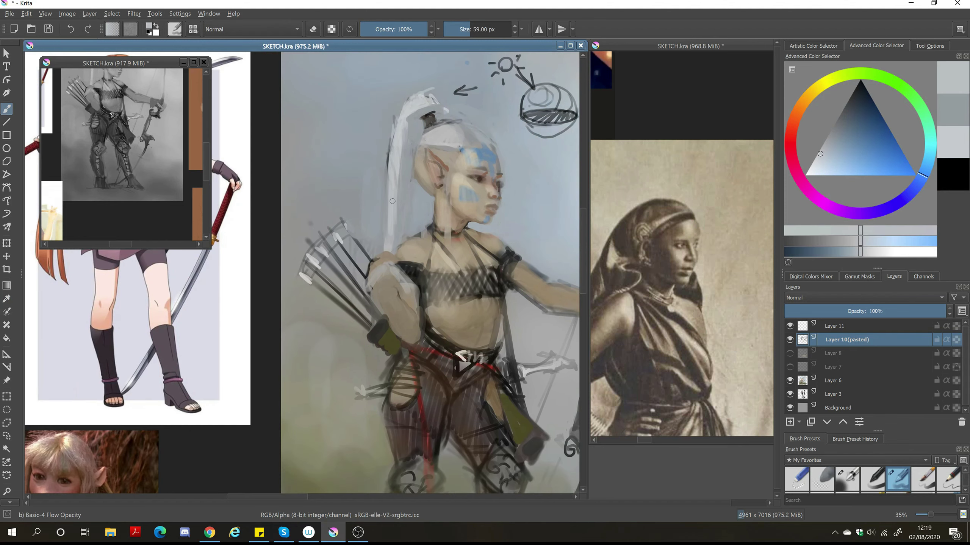
ctrl+click(392, 229)
mouse_move(389, 126)
mouse_down()
mouse_move(391, 172)
mouse_move(295, 189)
mouse_move(298, 200)
mouse_up()
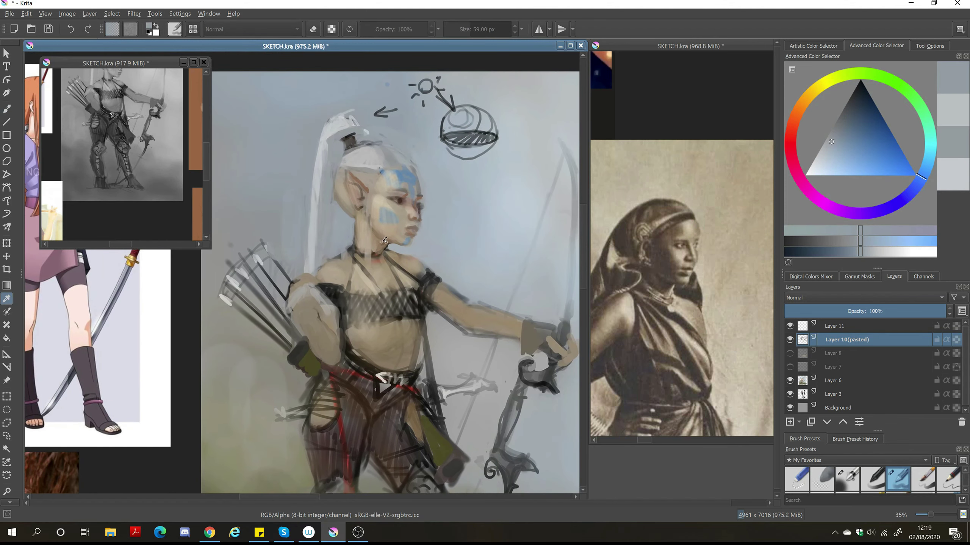
Sample brown skin tones and shade the elf's neck below the jaw
ctrl+click(357, 236)
ctrl+click(376, 254)
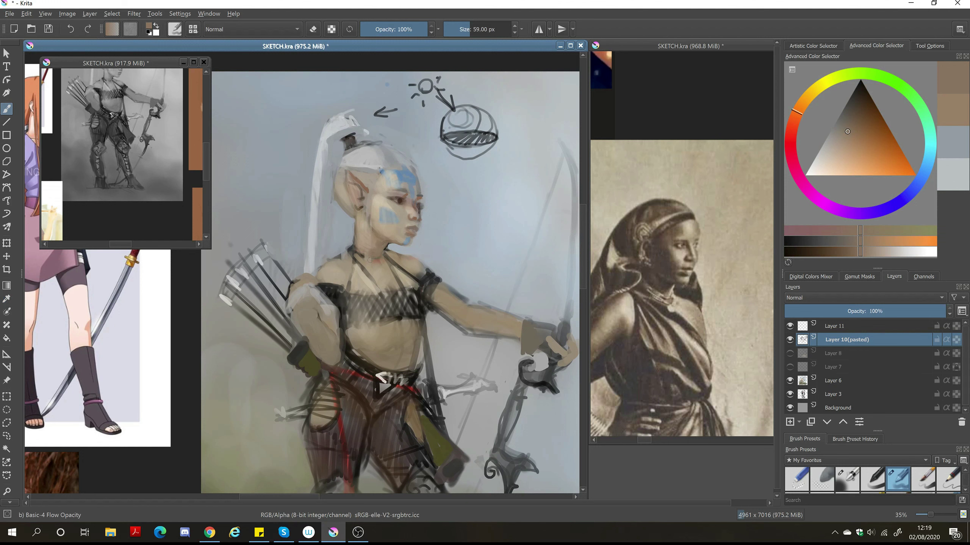
Sketch a black arrow pointing at the neck with a 30 px brush, and undo the trial vertical stroke beside it
key(bracketleft)
key(bracketleft)
key(bracketleft)
key(d)
drag(424, 248, 468, 254)
mouse_move(467, 224)
mouse_down()
mouse_move(496, 224)
mouse_move(489, 258)
mouse_move(469, 260)
mouse_up()
key(ctrl+z)
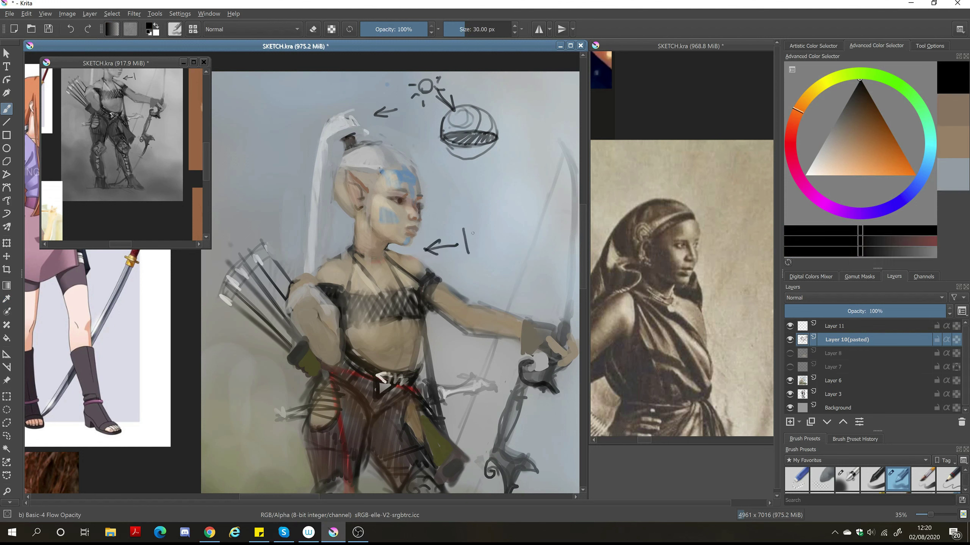
key(ctrl+z)
key(ctrl+z)
Draw a cylinder at the arrow's tail, hatch its shadow side in black, and add sampled grey mid-tones
drag(485, 217, 476, 262)
mouse_move(464, 214)
mouse_down()
mouse_move(505, 226)
mouse_move(468, 221)
mouse_move(459, 248)
mouse_move(493, 264)
mouse_up()
mouse_move(494, 264)
mouse_down()
mouse_move(506, 224)
mouse_move(469, 260)
mouse_up()
mouse_move(471, 230)
mouse_down()
mouse_move(463, 259)
mouse_move(482, 263)
mouse_up()
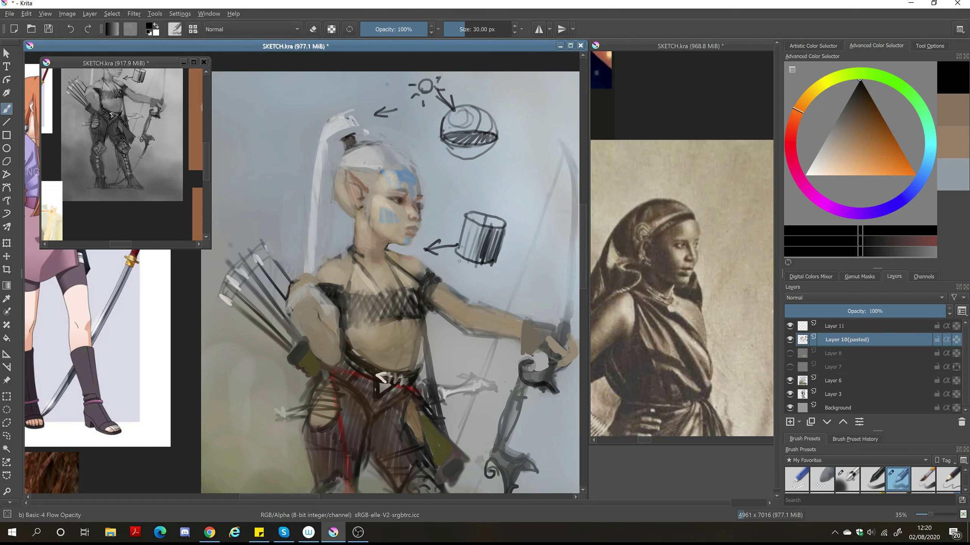
ctrl+click(452, 244)
drag(469, 224, 463, 254)
ctrl+click(505, 216)
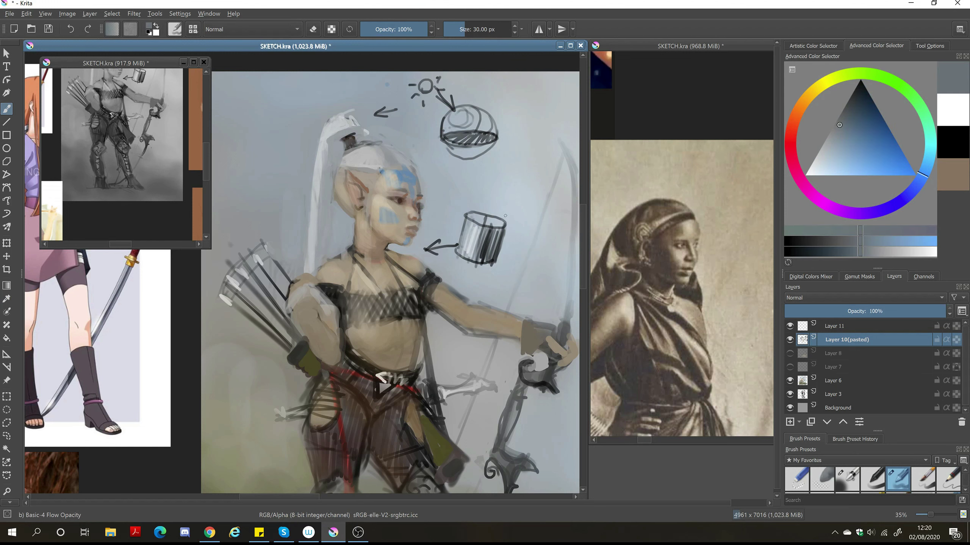
Sample brown and beige skin tones and blend the shading on the elf's neck and collarbone
drag(504, 216, 567, 203)
ctrl+click(426, 243)
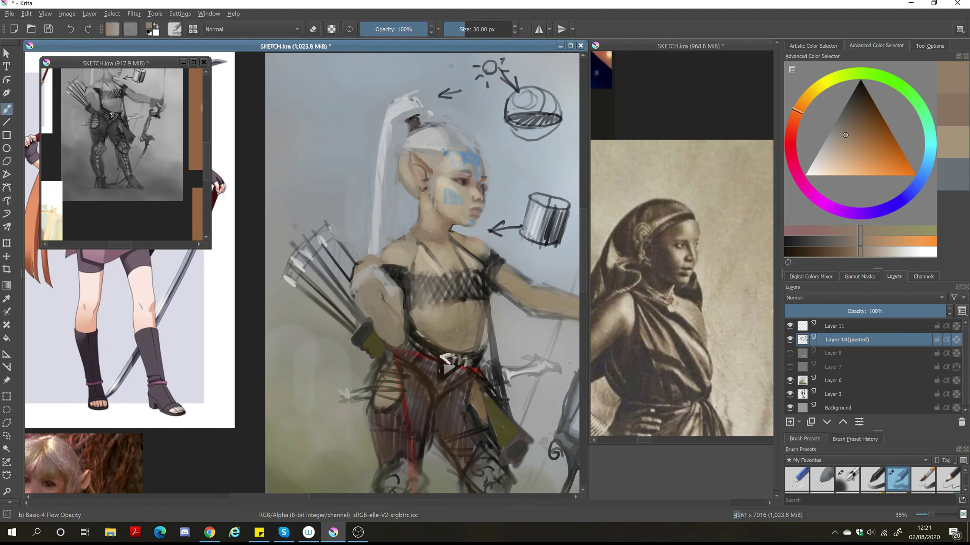
ctrl+click(450, 235)
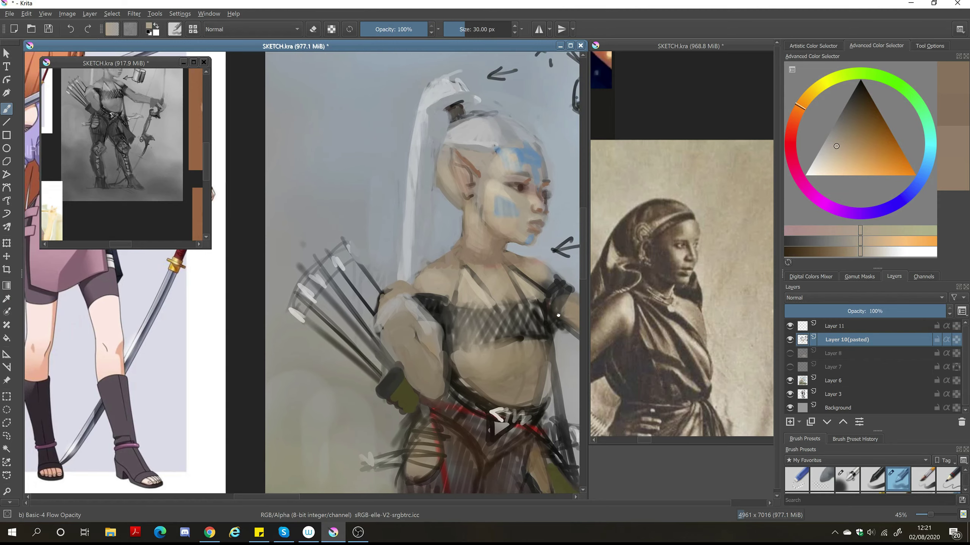
scroll(697, 310, down, 3)
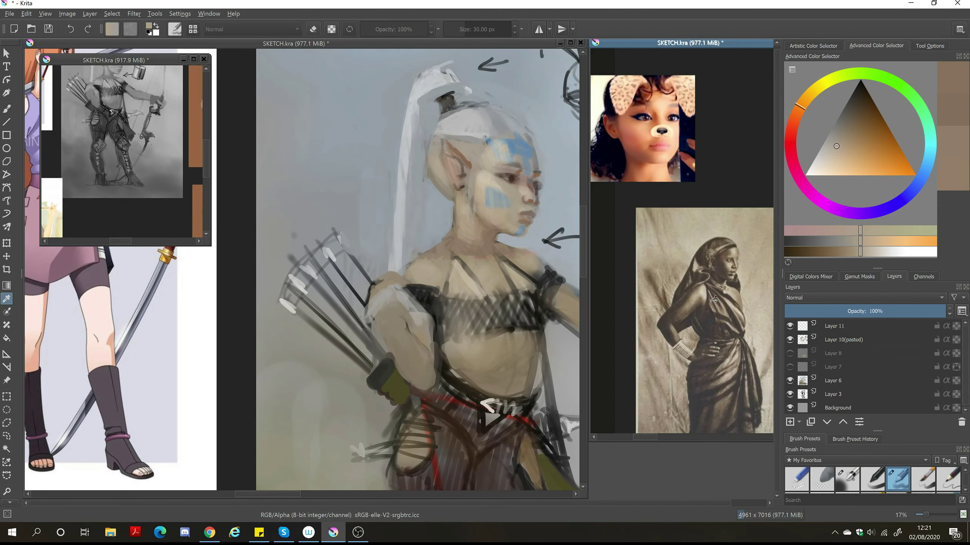
scroll(696, 310, up, 3)
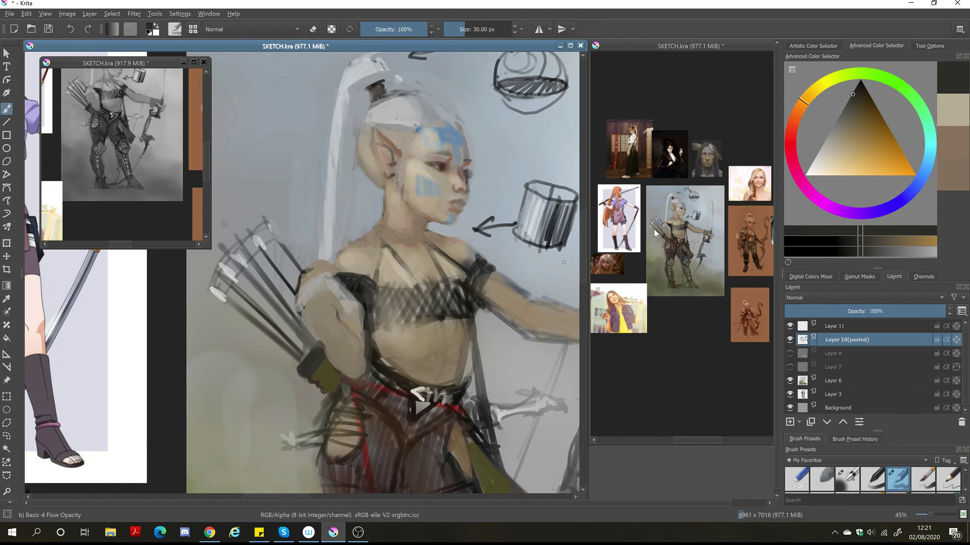
Sample beige and brown skin tones and refine the shading on the elf's upper chest
ctrl+click(642, 213)
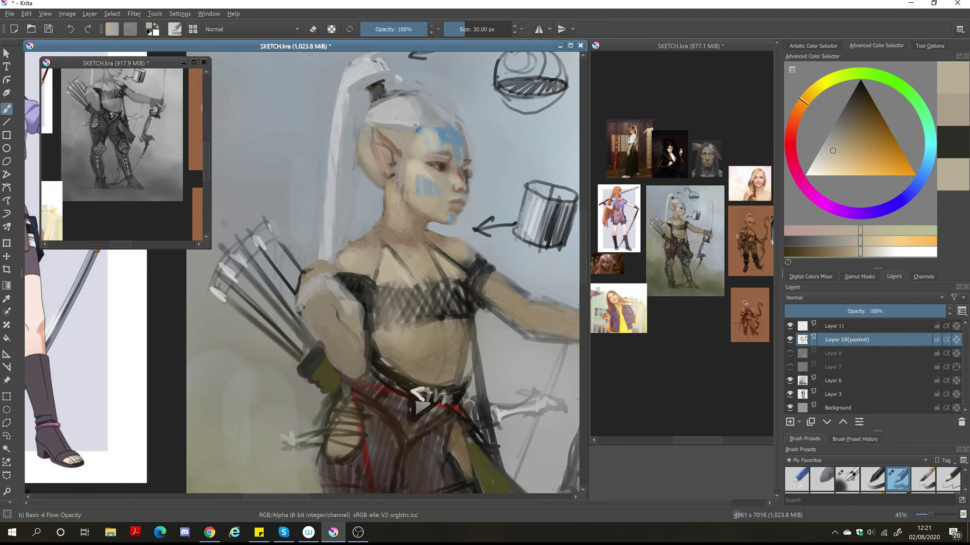
ctrl+click(414, 268)
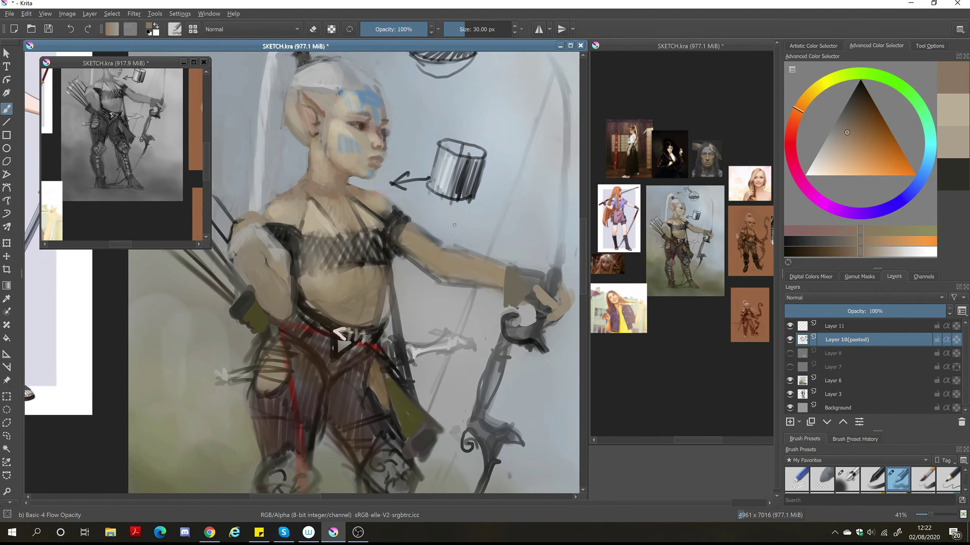
Lasso the sphere, arrow and cylinder lighting sketches beside the elf's head, delete them, and clear the selection
drag(362, 84, 338, 163)
click(6, 436)
mouse_move(470, 207)
mouse_down()
mouse_move(384, 235)
mouse_move(345, 113)
mouse_move(320, 88)
mouse_up()
key(Delete)
key(ctrl+shift+a)
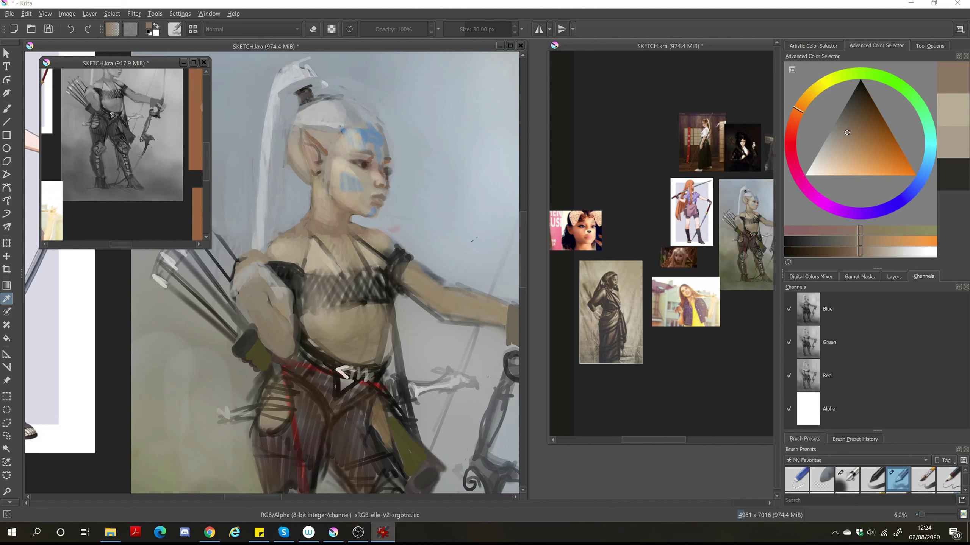
Place the armless statue reference image above the archer's outstretched arm and bring the layer list into view
drag(471, 241, 472, 197)
click(515, 240)
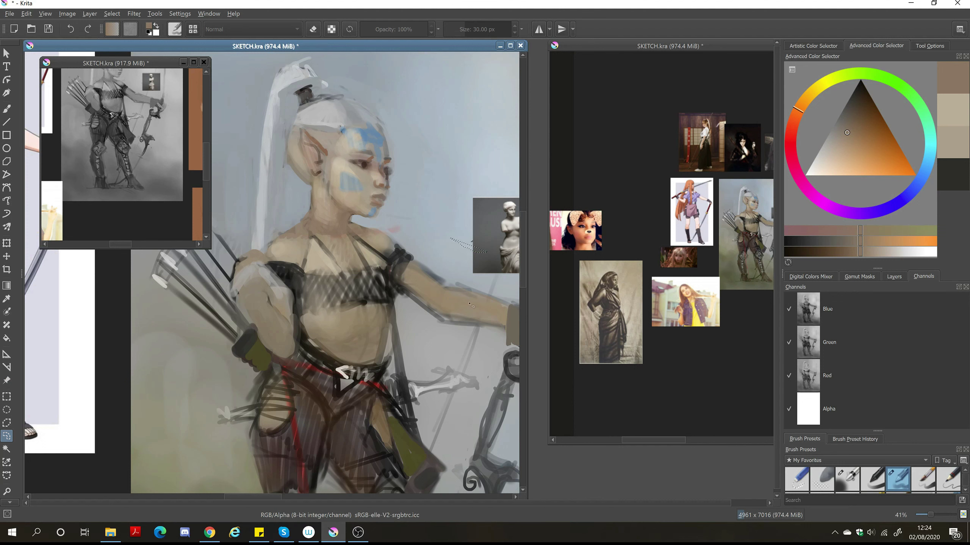
scroll(484, 303, down, 2)
scroll(386, 258, left, 2)
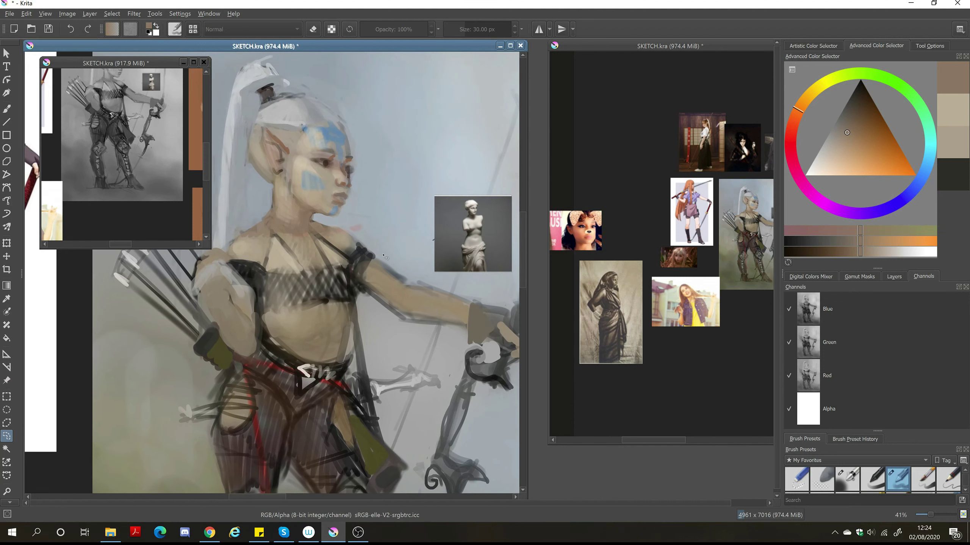
click(893, 277)
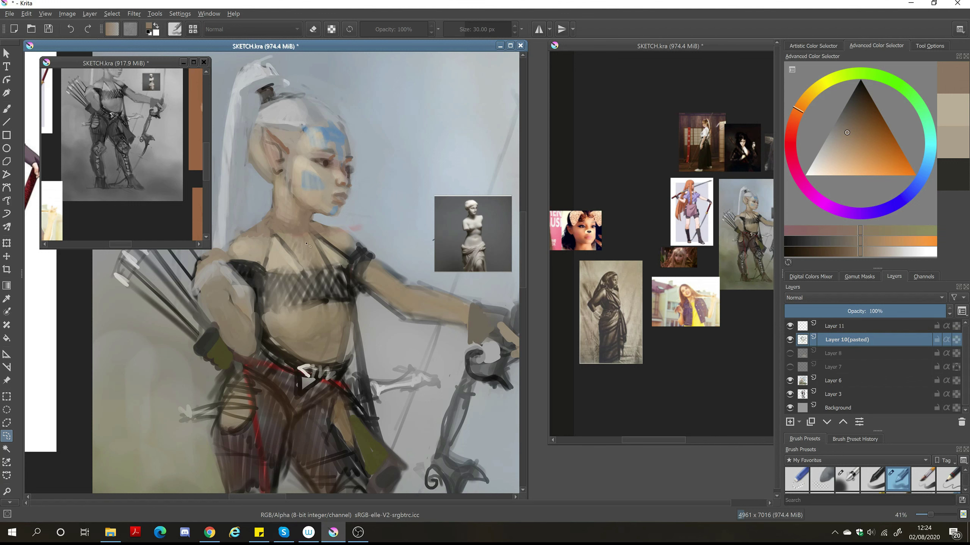
scroll(501, 239, down, 2)
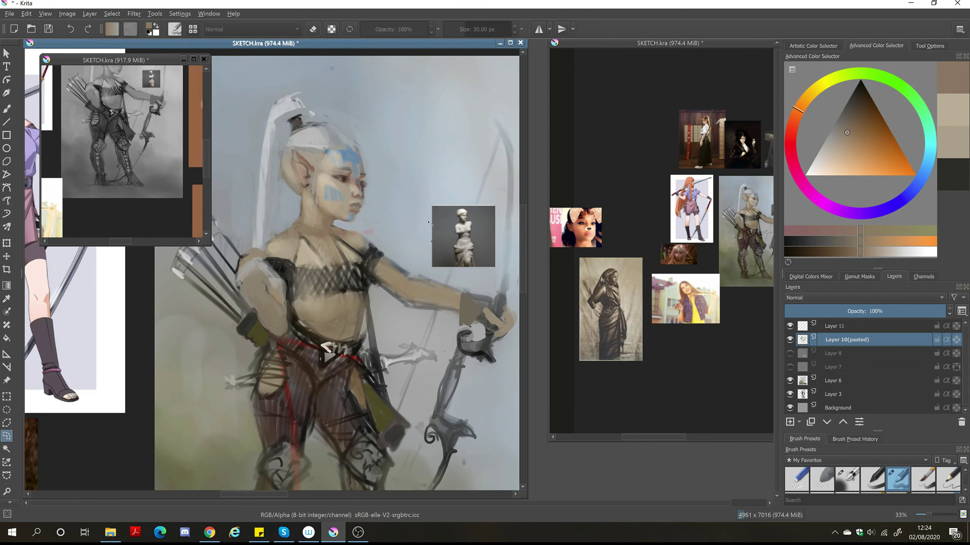
Create a new A4 document of 2480 x 3508 px at 300 ppi and enlarge its window over the reference board
key(ctrl+n)
click(493, 182)
click(492, 192)
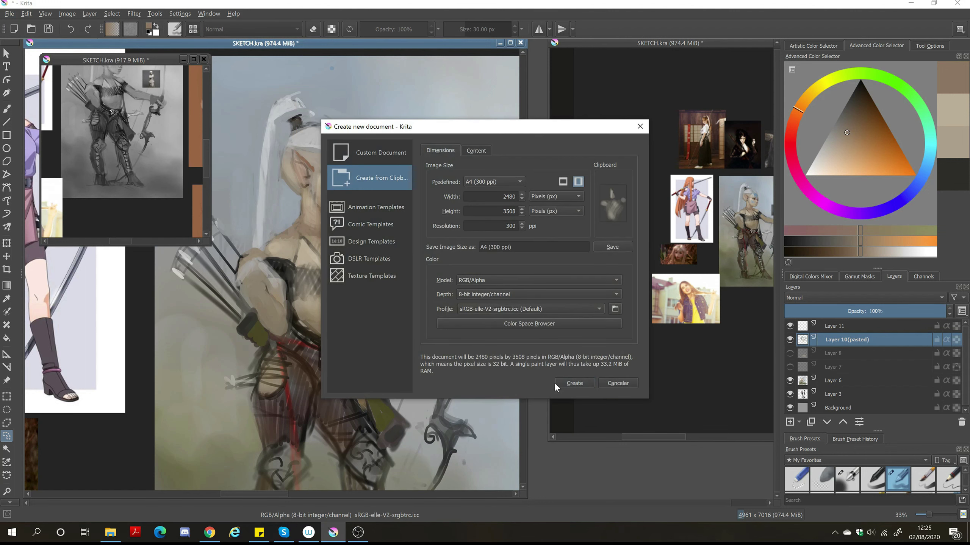
click(558, 384)
drag(596, 400, 610, 234)
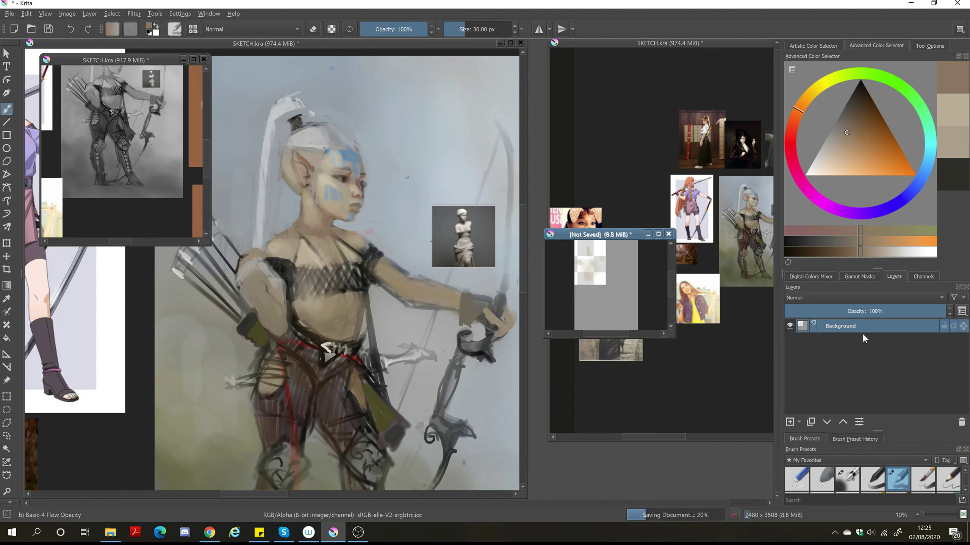
mouse_move(674, 230)
mouse_down()
mouse_move(692, 163)
mouse_move(764, 56)
mouse_up()
Bring the statue reference image into the new document, scale it up, and maximise the document's window
click(437, 227)
key(t)
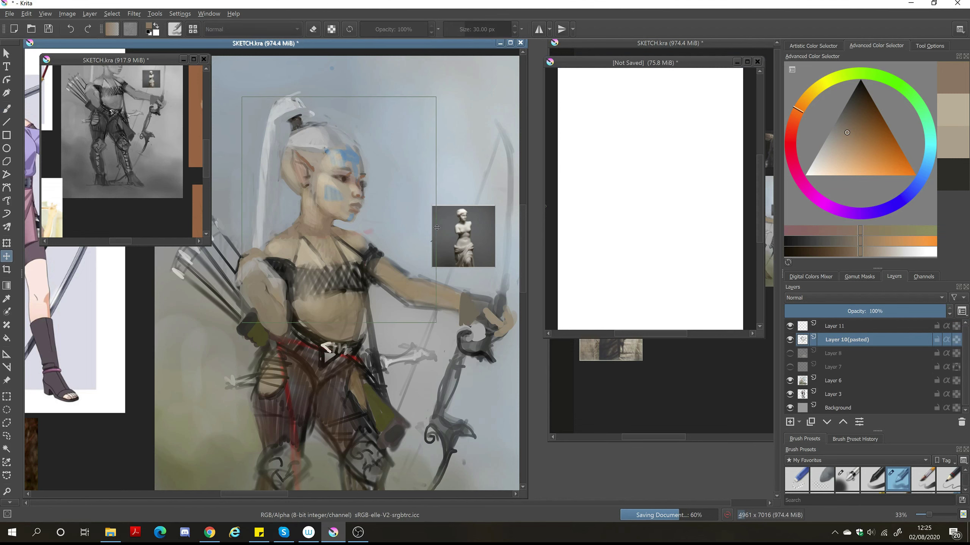
key(ctrl+shift+r)
click(708, 102)
key(minus)
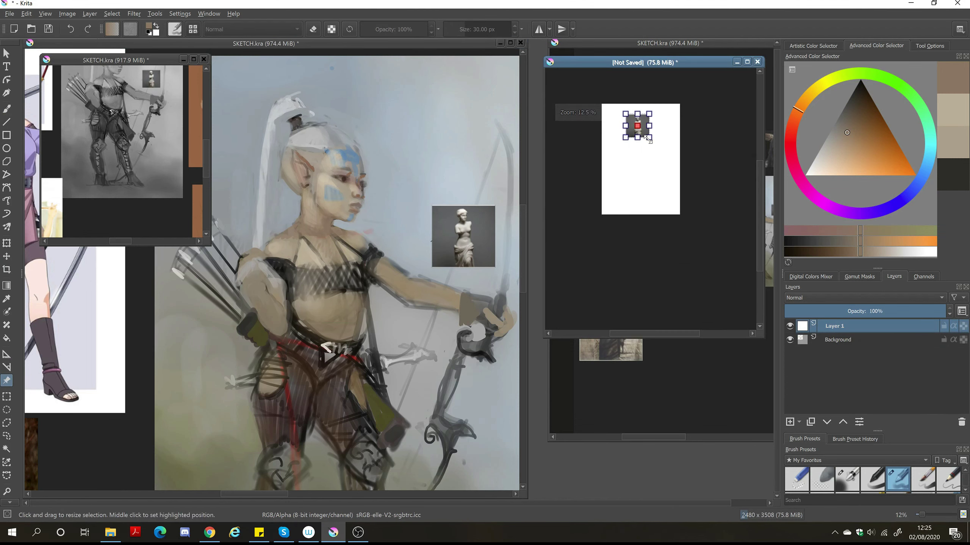
drag(649, 138, 719, 270)
click(747, 61)
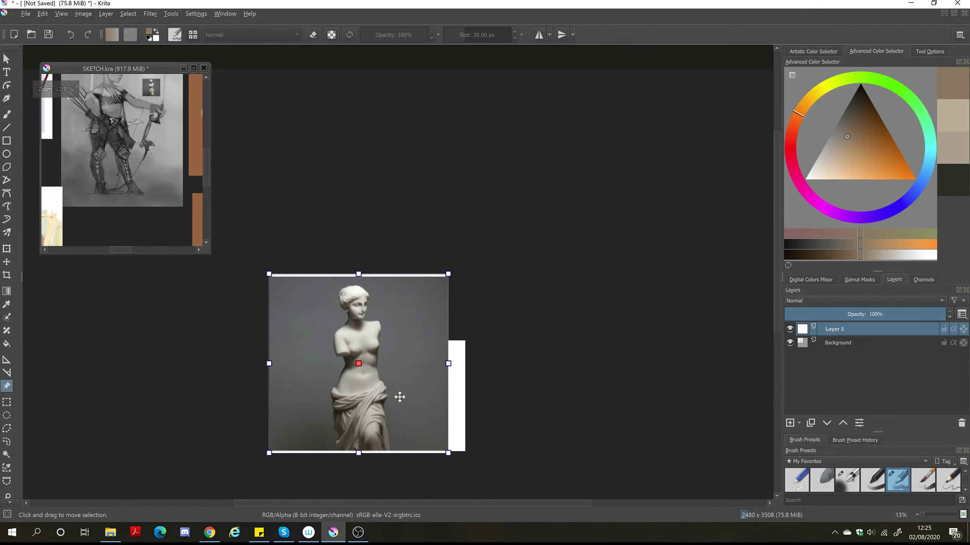
Move the statue reference off the page so it sits beside the blank sheet, with both in view
drag(400, 397, 384, 222)
drag(433, 282, 335, 190)
key(plus)
key(plus)
key(plus)
drag(321, 328, 316, 373)
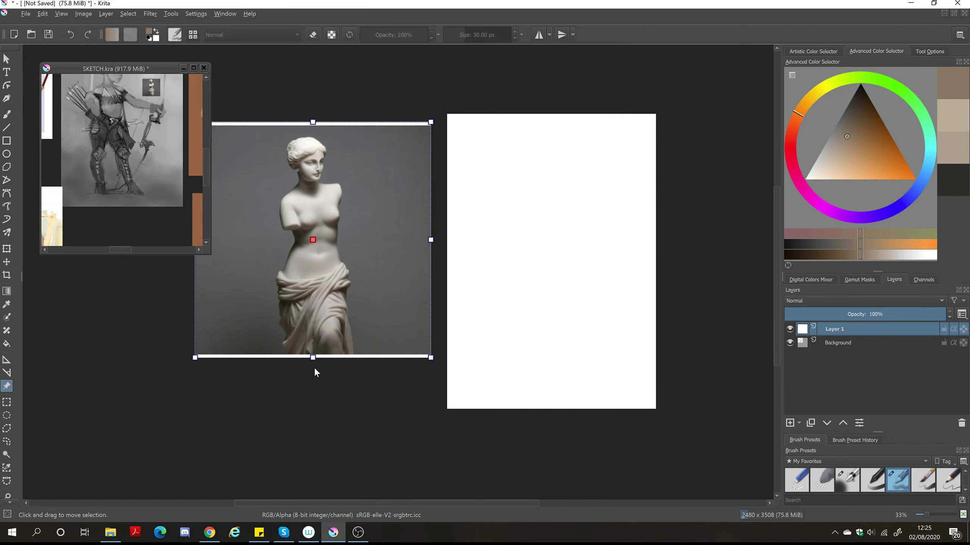
Add a paint layer above Layer 1, fill the page with mid grey, and select the whole canvas
key(Insert)
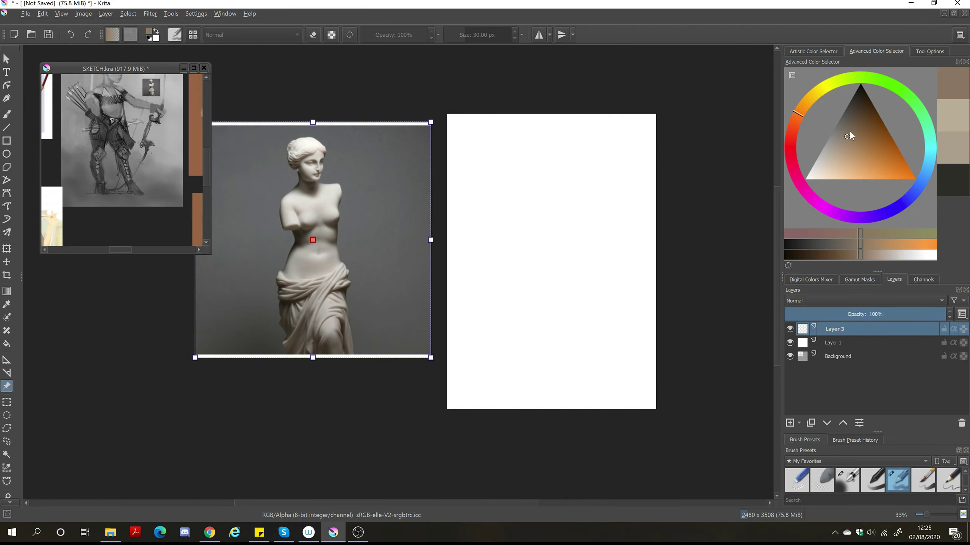
click(805, 178)
key(shift+BackSpace)
key(Page_Down)
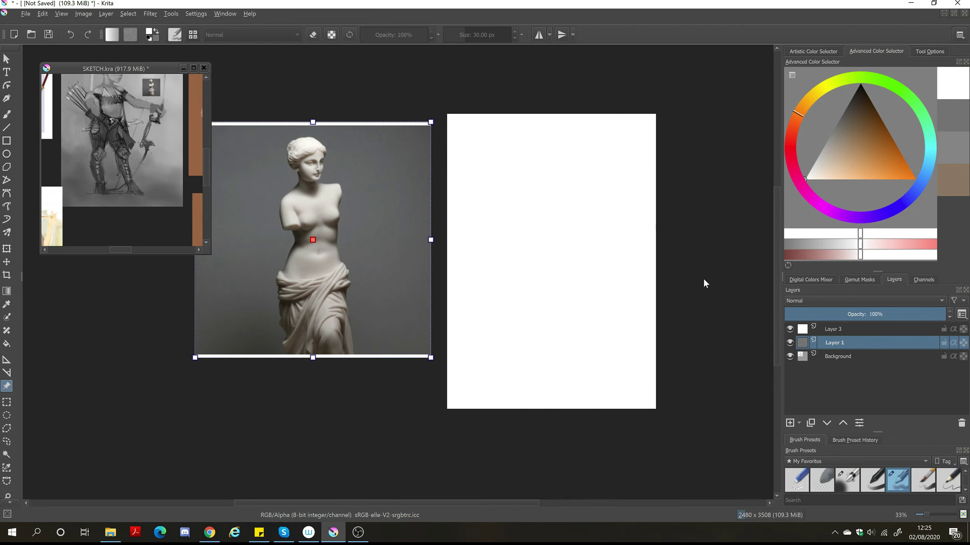
key(Return)
click(859, 331)
key(ctrl+a)
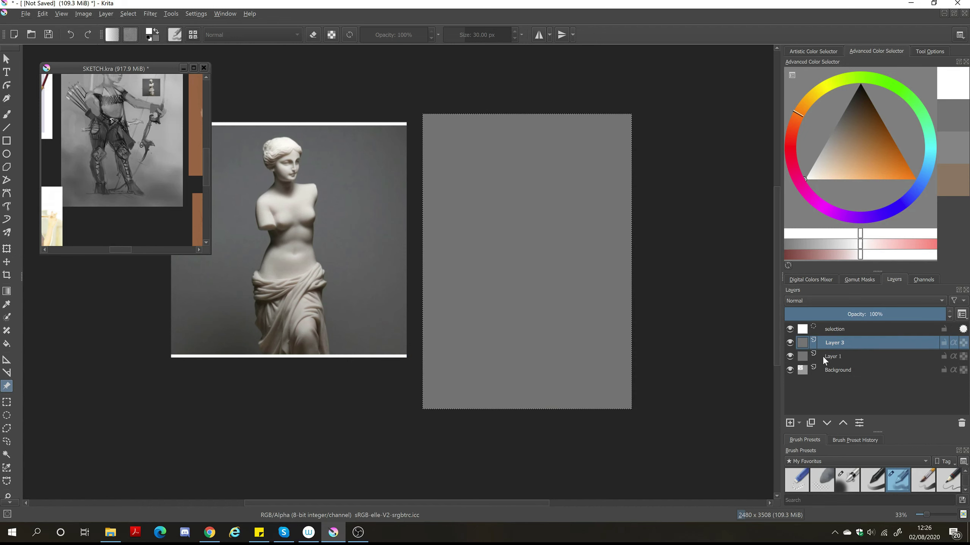
Merge the filled layers down into the background and add an empty paint layer above it
key(ctrl+e)
key(ctrl+e)
click(789, 424)
Sketch a head circle, horizontal proportion marks below it and a foot line on the grey page with a 30 px black brush
key(b)
key(d)
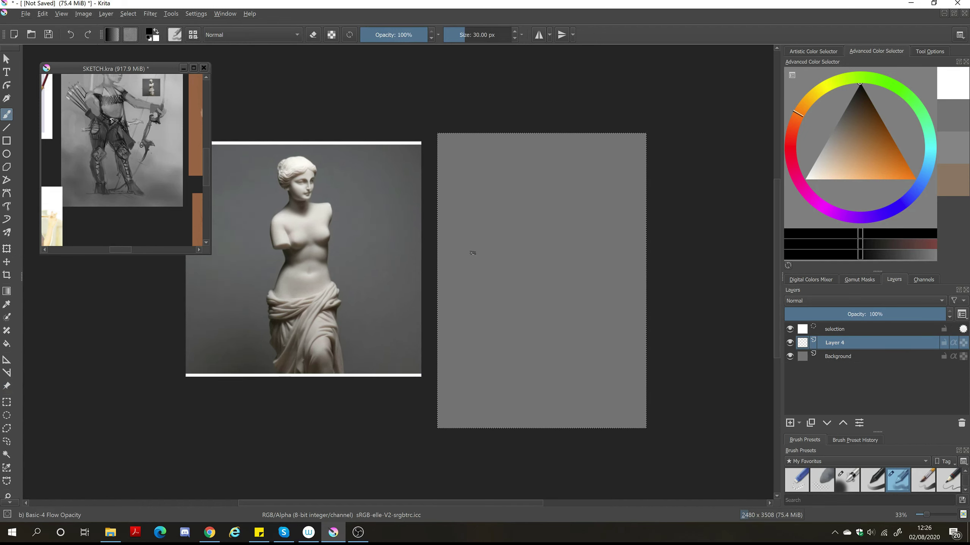
scroll(473, 253, up, 1)
drag(589, 207, 572, 258)
key(ctrl+z)
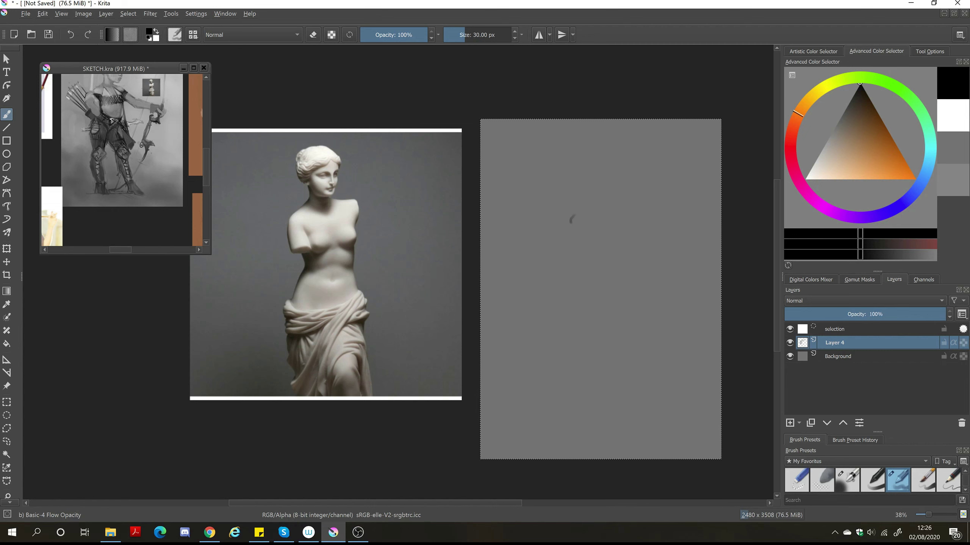
mouse_move(567, 445)
mouse_down()
mouse_move(647, 444)
mouse_move(629, 449)
mouse_up()
mouse_move(601, 202)
mouse_down()
mouse_move(539, 201)
mouse_move(551, 206)
mouse_up()
mouse_move(548, 154)
mouse_down()
mouse_move(531, 187)
mouse_move(565, 193)
mouse_up()
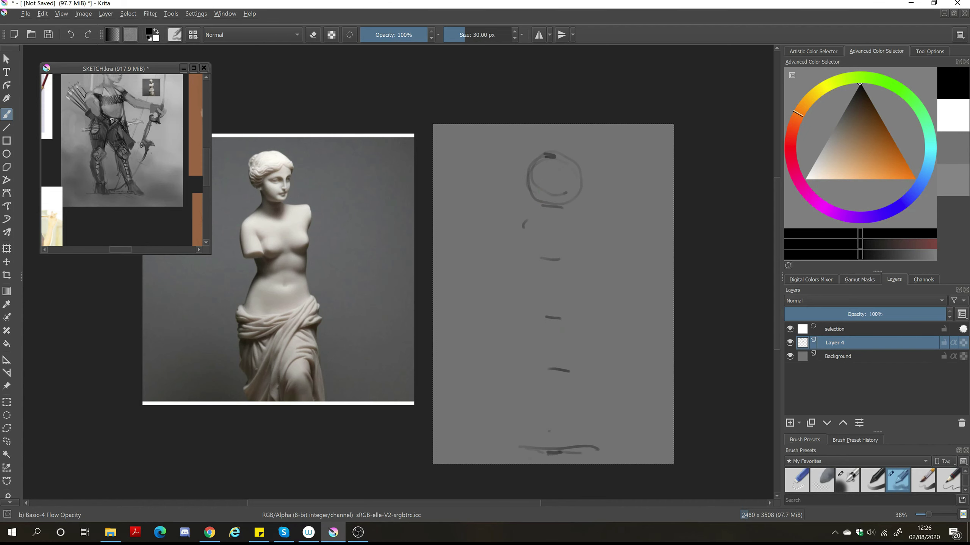
Clear the page selection and measure the statue's proportions with a rectangular selection one head high
key(ctrl+r)
key(ctrl+shift+a)
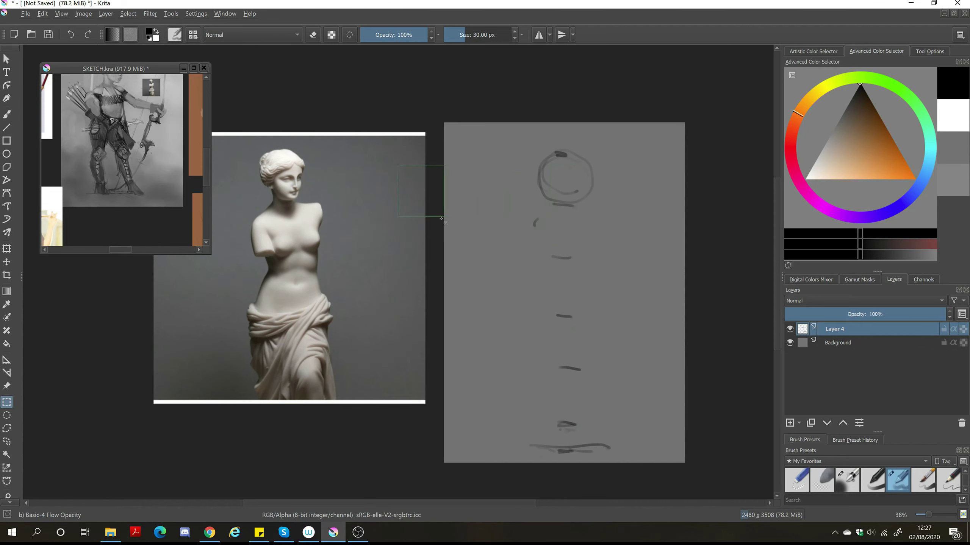
drag(301, 150, 350, 203)
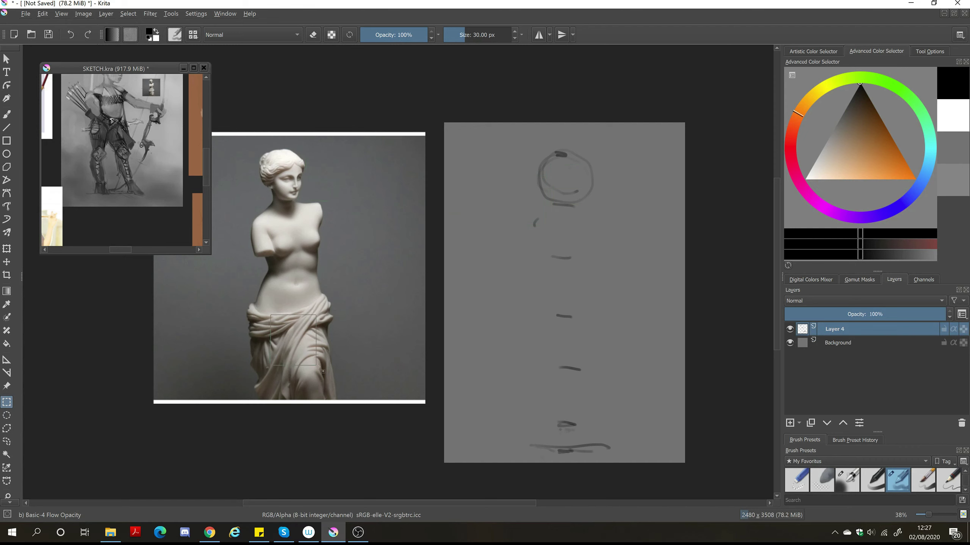